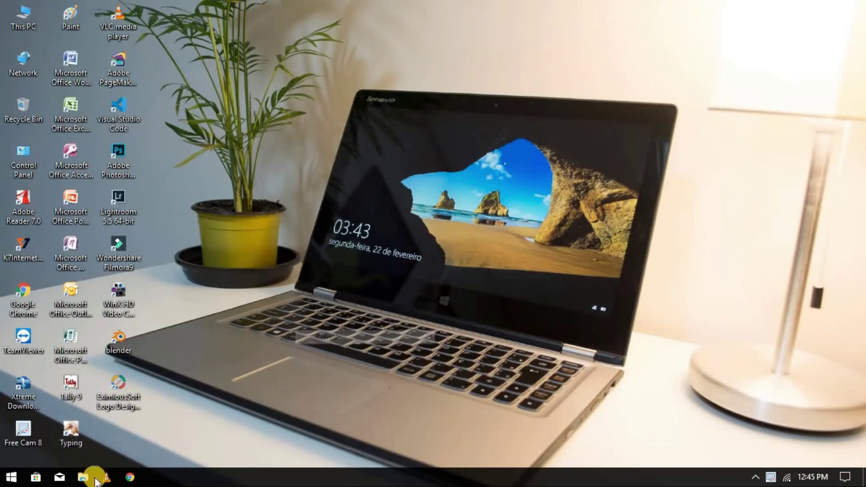
Open the official Google Ads site in Chrome by searching for "google ads account".
click(130, 477)
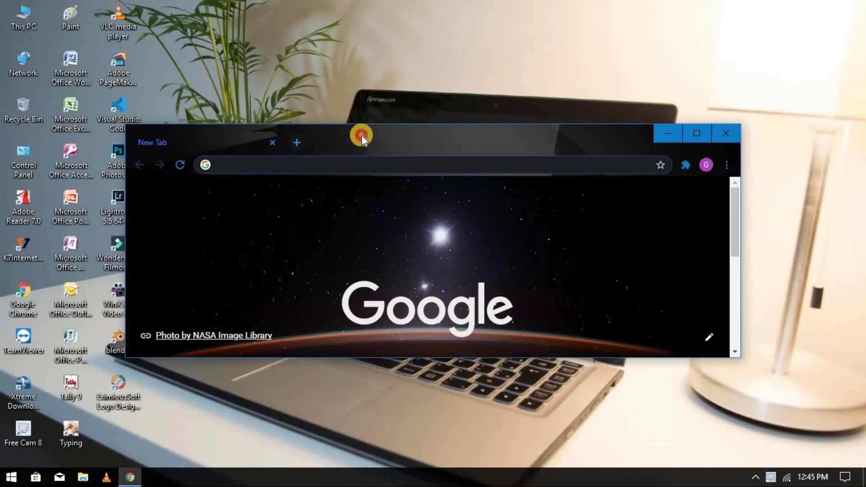
double_click(361, 134)
click(326, 35)
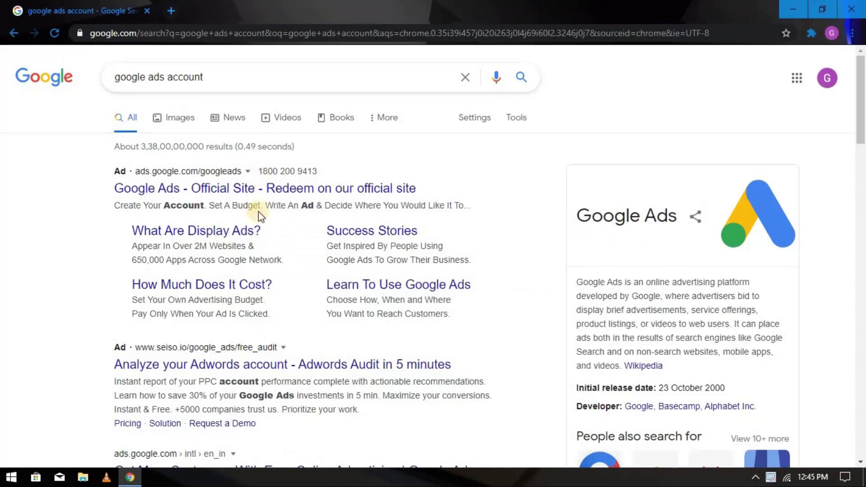
click(144, 190)
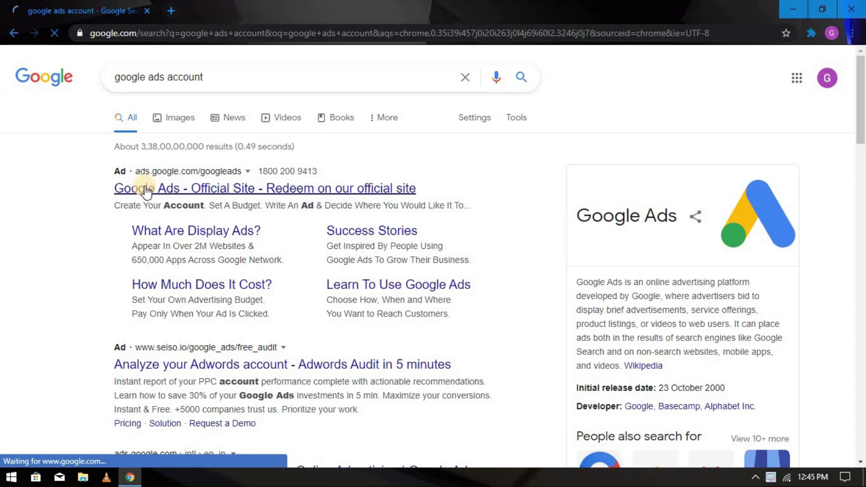
Look over the Google Ads landing page and sign in to the advertiser account.
scroll(328, 225, down, 4)
scroll(329, 226, up, 7)
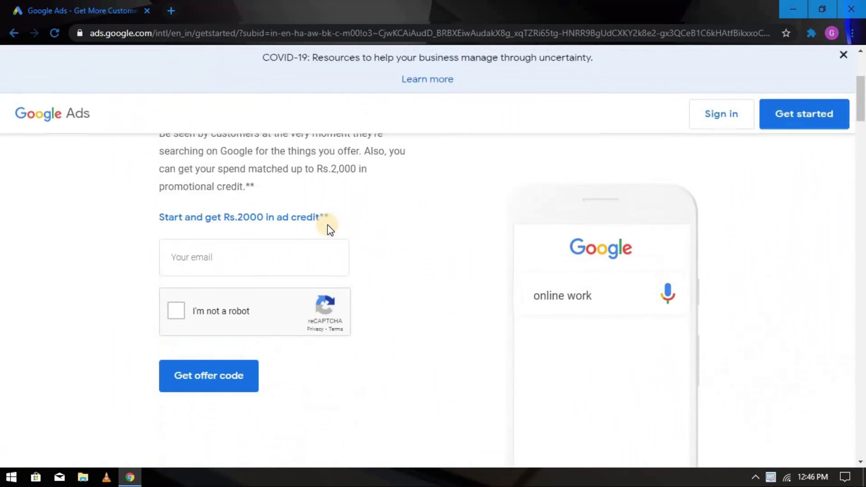
drag(250, 203, 304, 224)
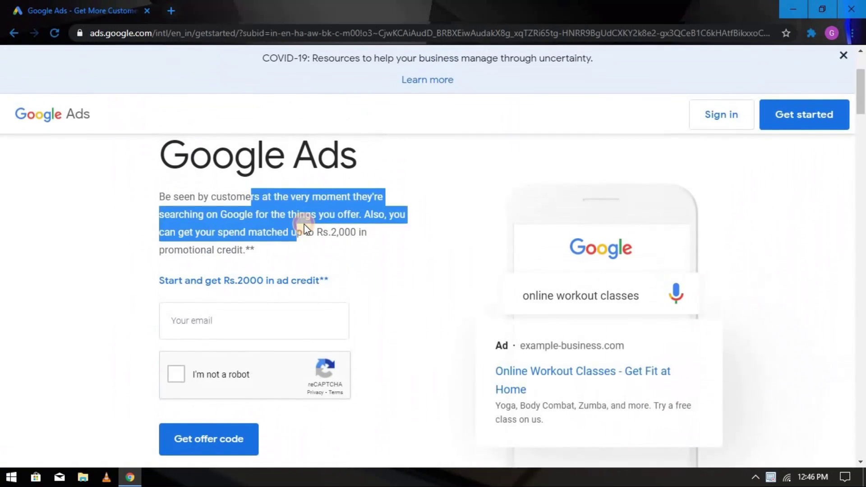
click(304, 224)
scroll(304, 224, down, 2)
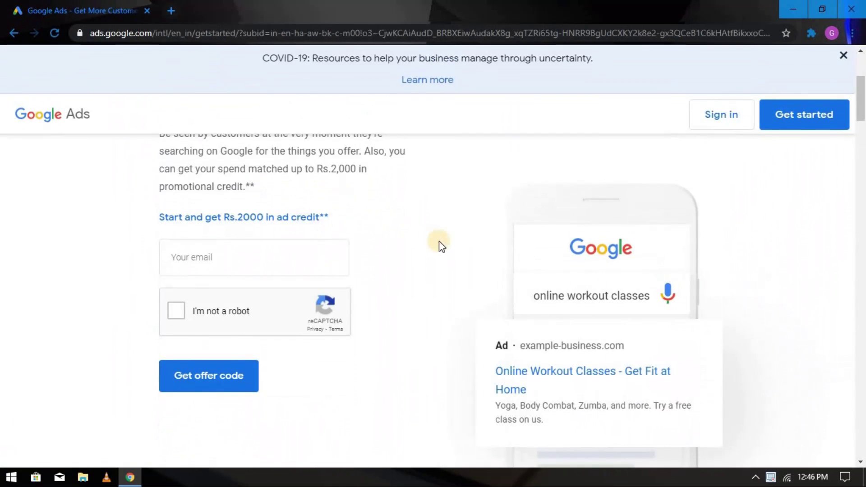
scroll(441, 244, up, 2)
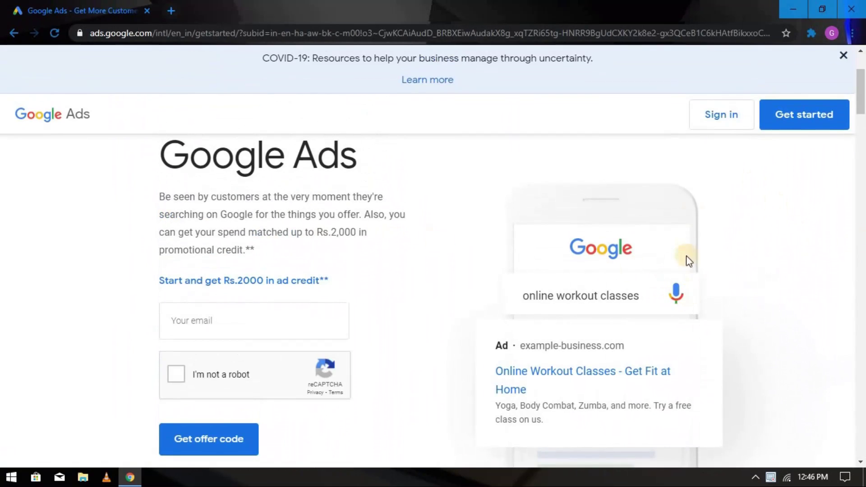
click(720, 120)
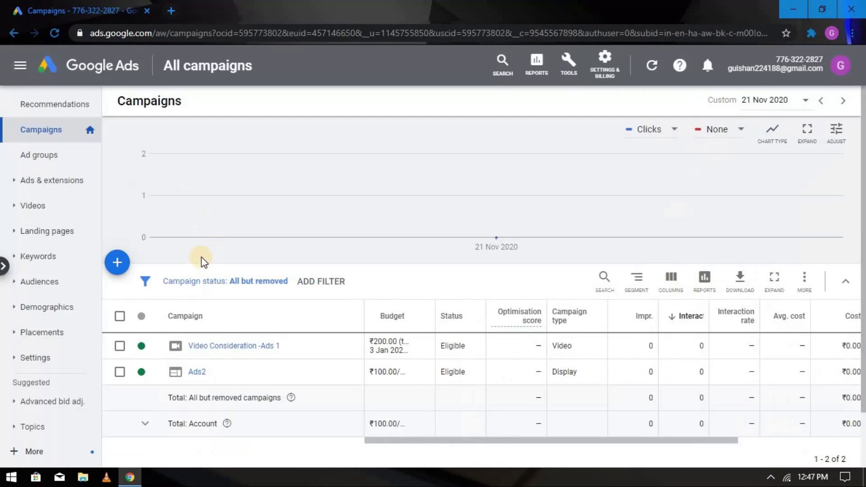
scroll(389, 348, down, 2)
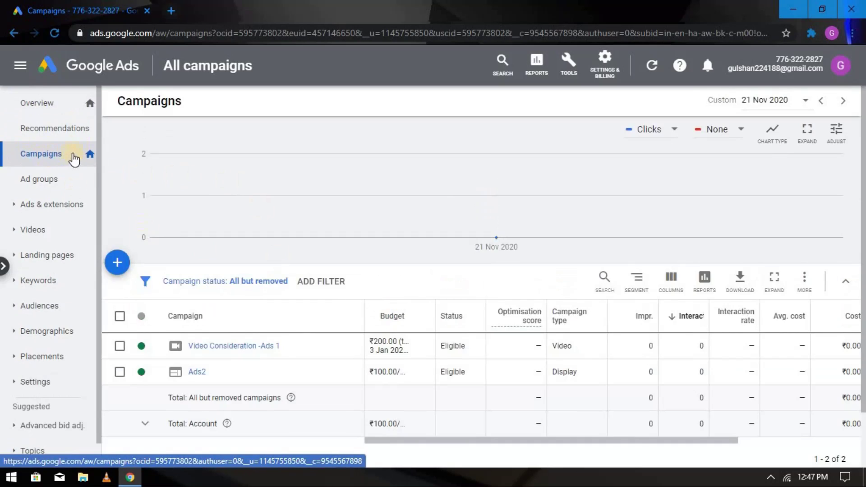
click(91, 104)
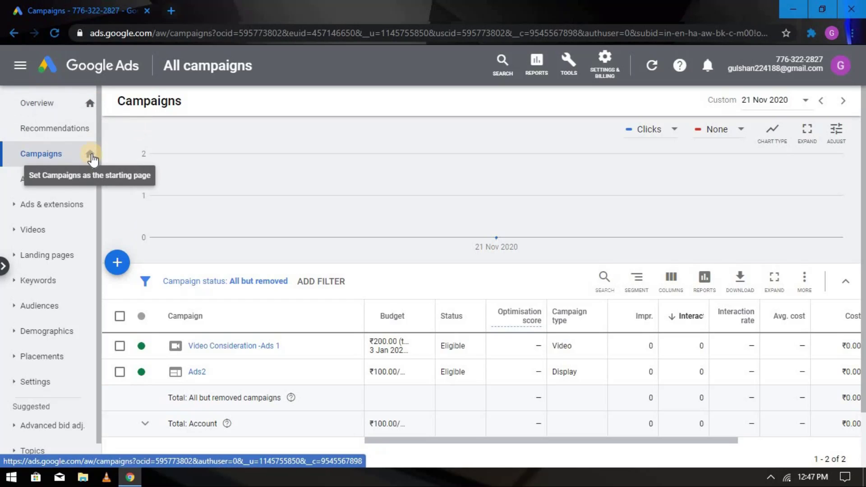
click(91, 154)
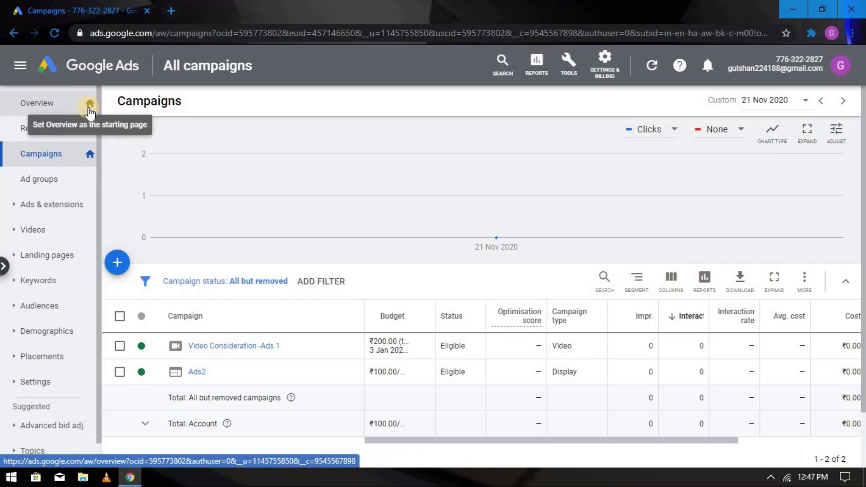
Start a new campaign without a goal's guidance and choose Video as the campaign type.
scroll(112, 203, down, 2)
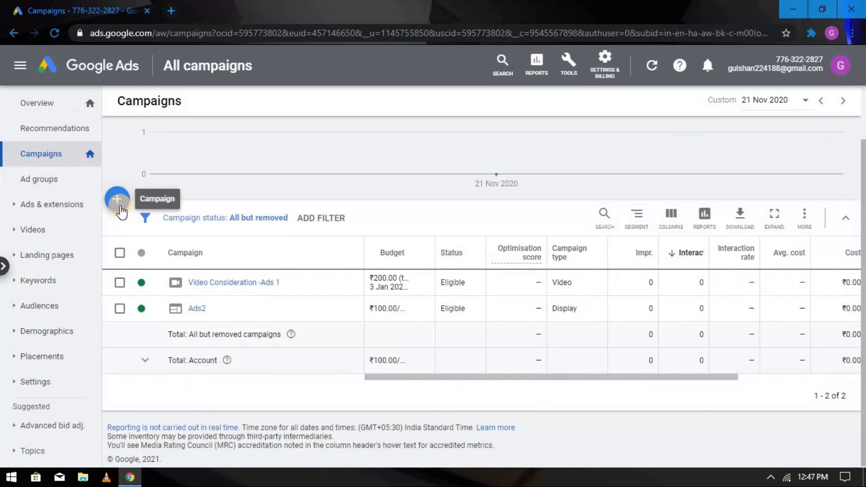
click(120, 209)
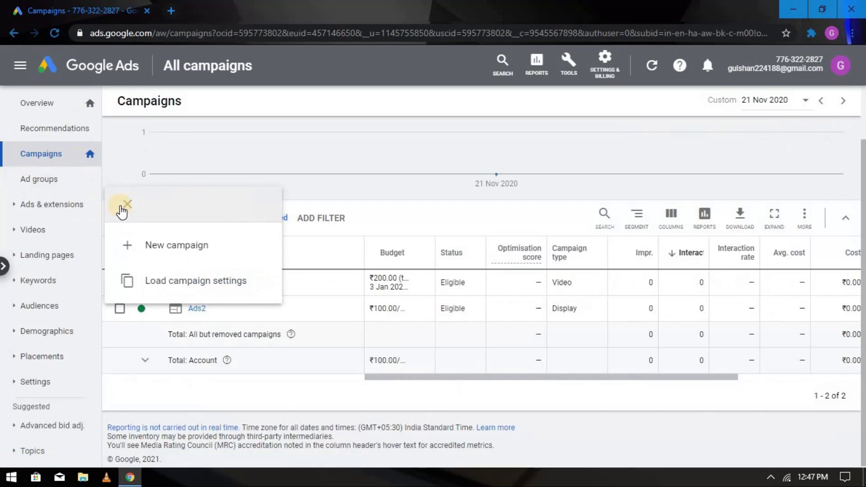
click(186, 252)
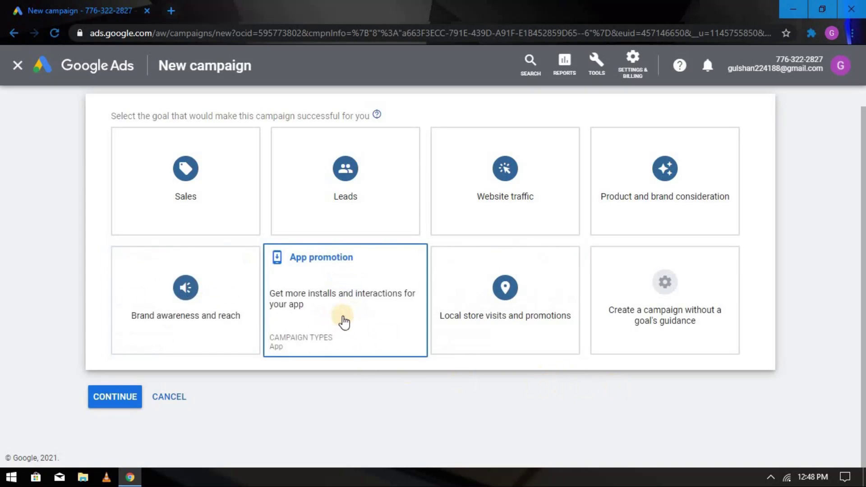
click(634, 332)
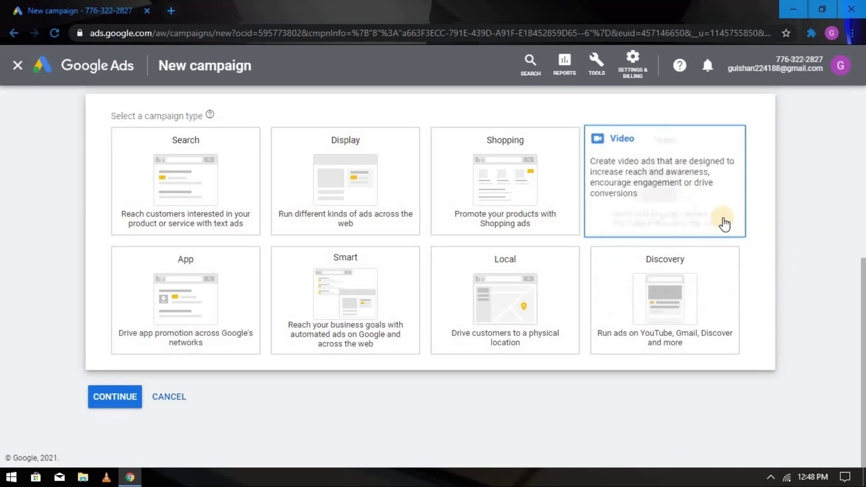
click(709, 208)
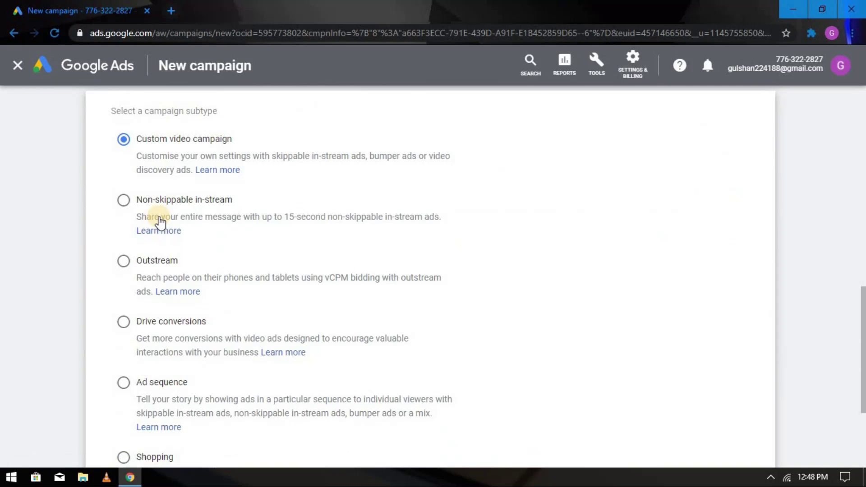
Review the video campaign subtypes and continue with Custom video campaign.
scroll(161, 221, down, 1)
scroll(160, 221, up, 4)
scroll(160, 221, down, 4)
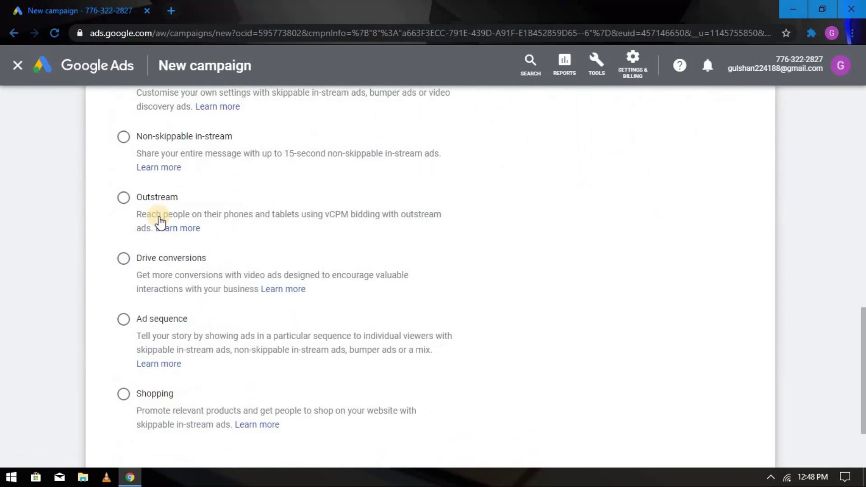
scroll(160, 224, up, 1)
scroll(130, 333, down, 3)
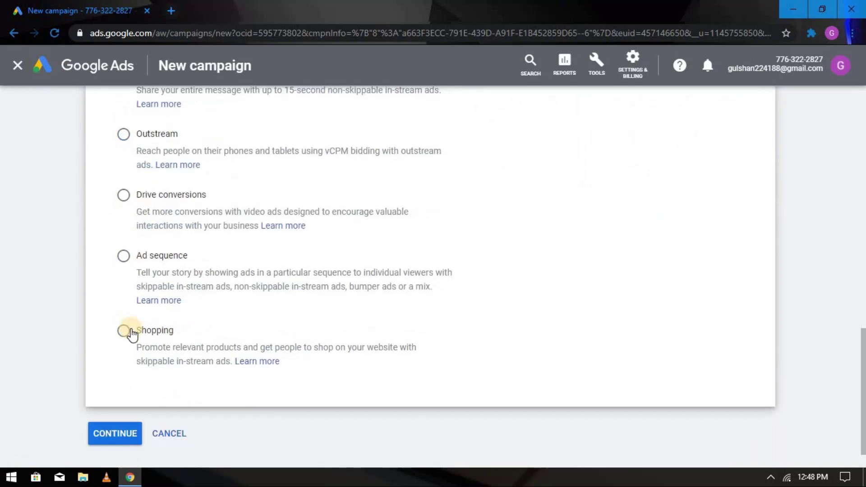
scroll(131, 334, up, 3)
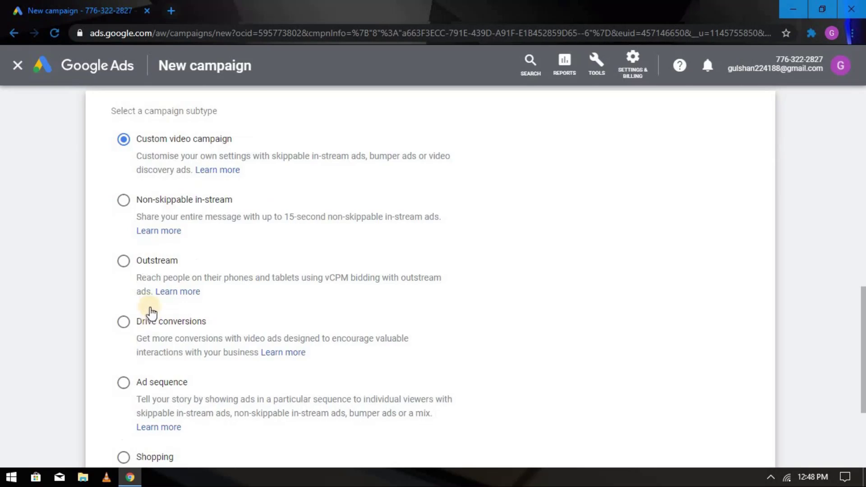
scroll(151, 312, up, 1)
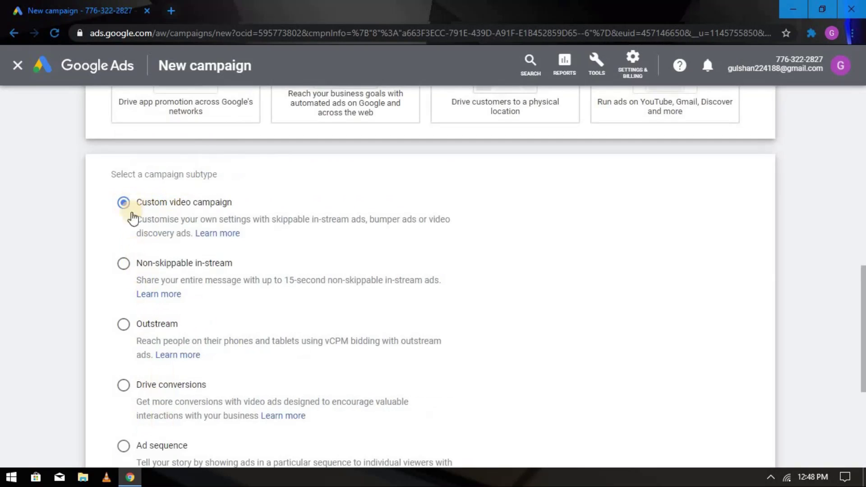
scroll(217, 208, down, 5)
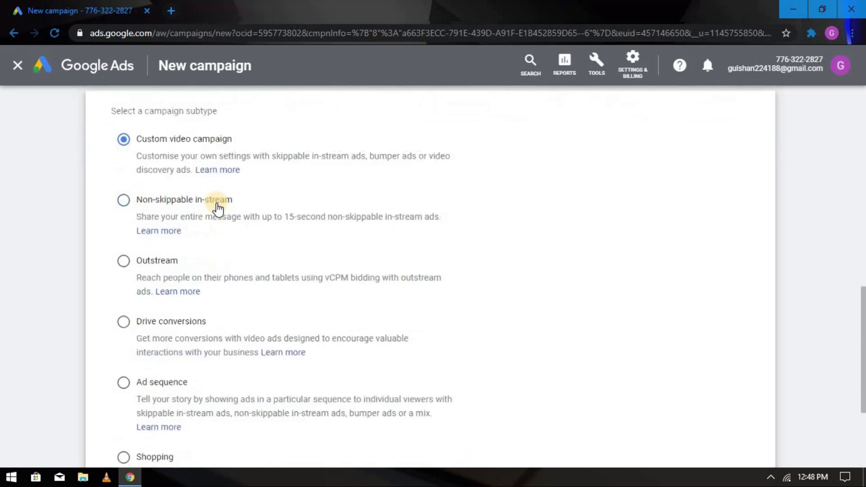
click(123, 406)
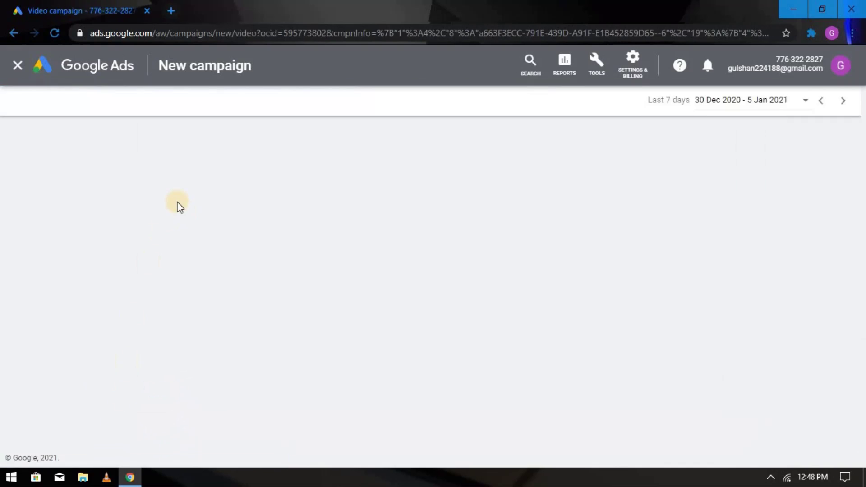
Replace the default campaign name with Ads3.
scroll(308, 206, down, 4)
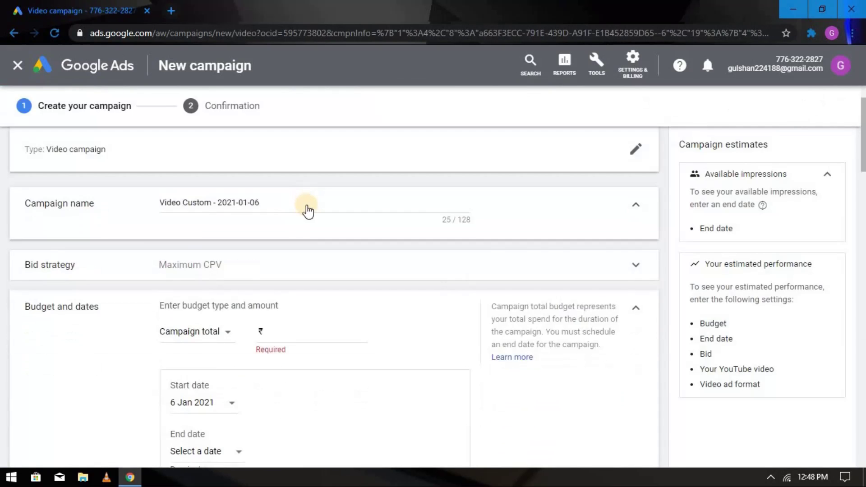
scroll(307, 205, up, 4)
scroll(308, 205, down, 1)
scroll(305, 209, down, 10)
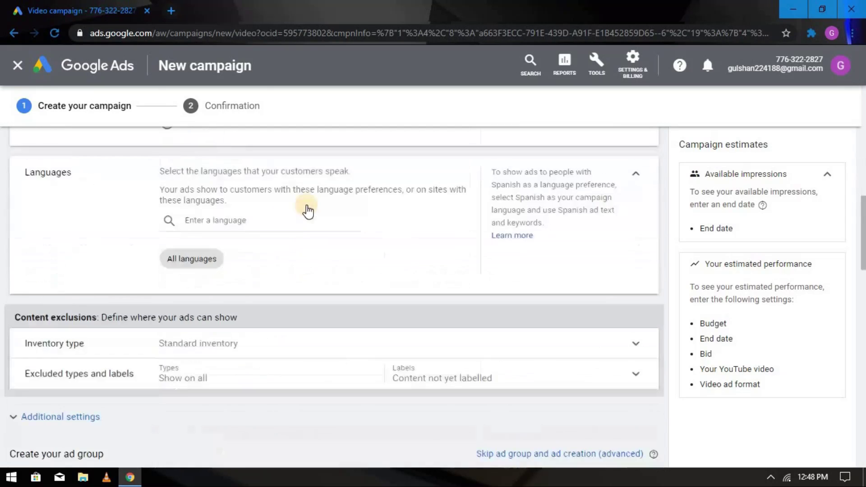
scroll(306, 212, up, 11)
scroll(308, 222, down, 1)
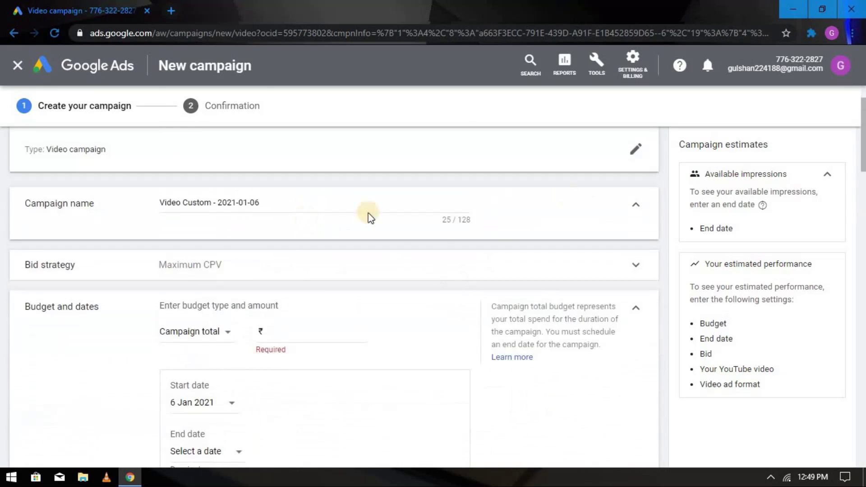
drag(242, 201, 163, 204)
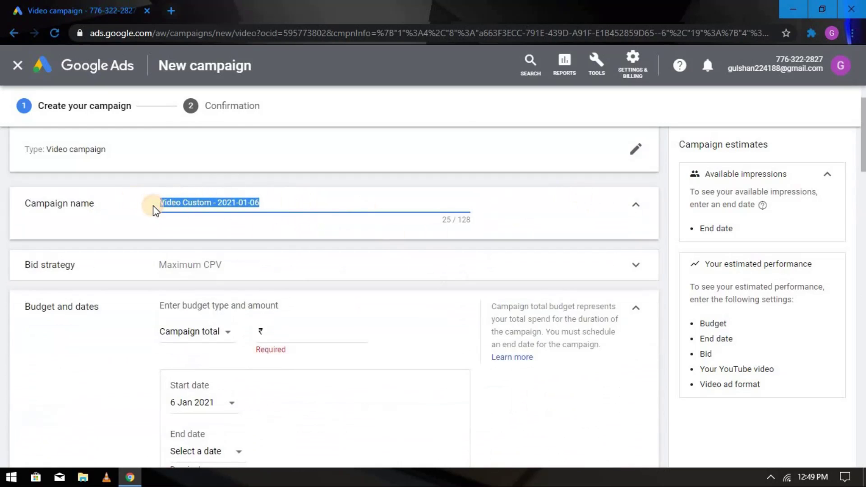
text(A)
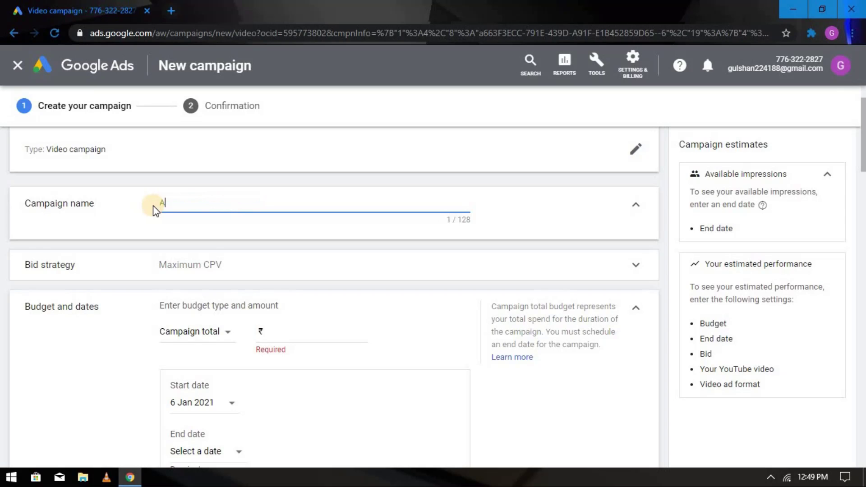
text(ds2)
key(BackSpace)
text(3)
Try the Target CPM bid strategy for the campaign and set it back to Maximum CPV.
click(237, 268)
scroll(239, 253, down, 1)
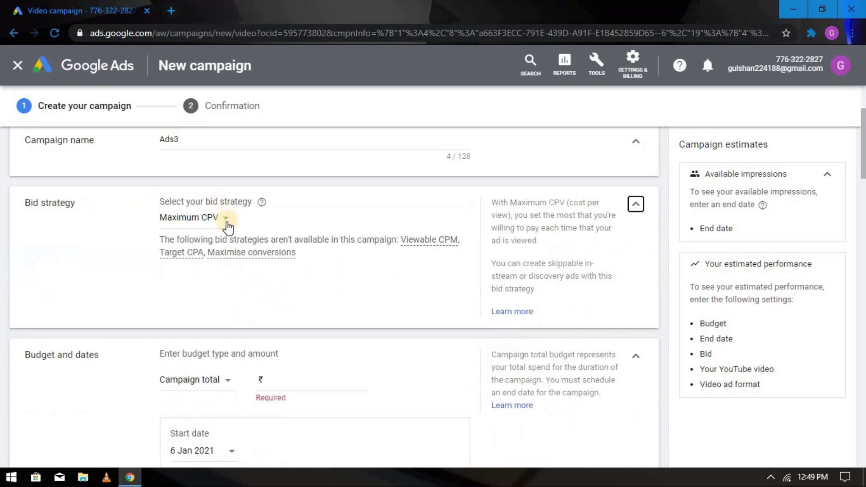
click(230, 222)
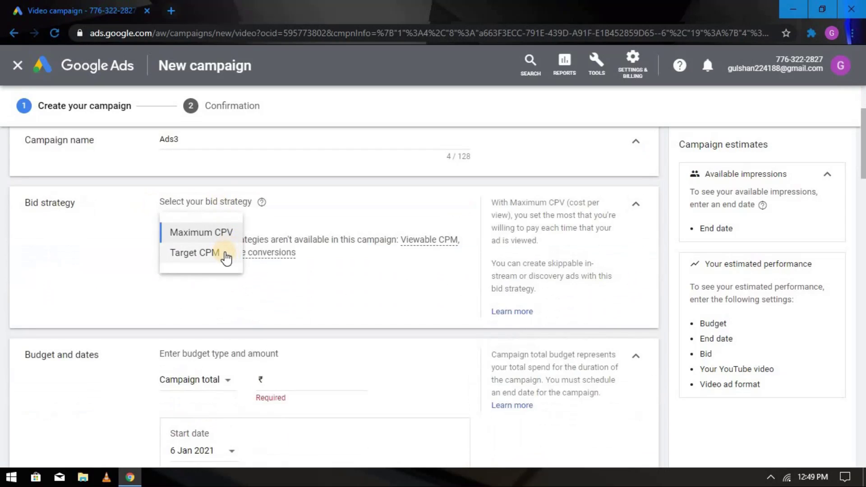
click(203, 253)
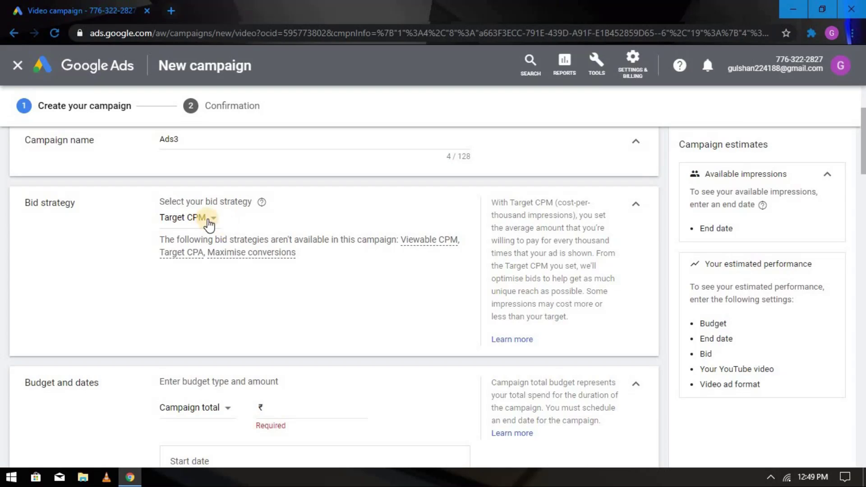
click(209, 223)
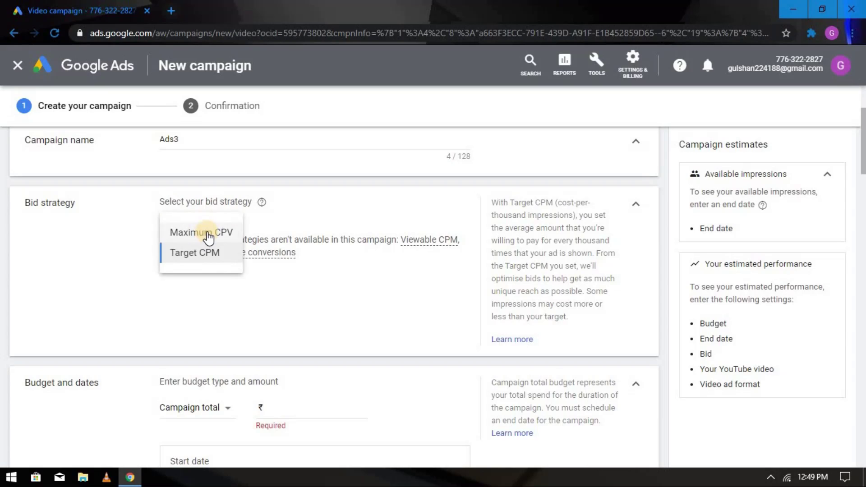
click(208, 233)
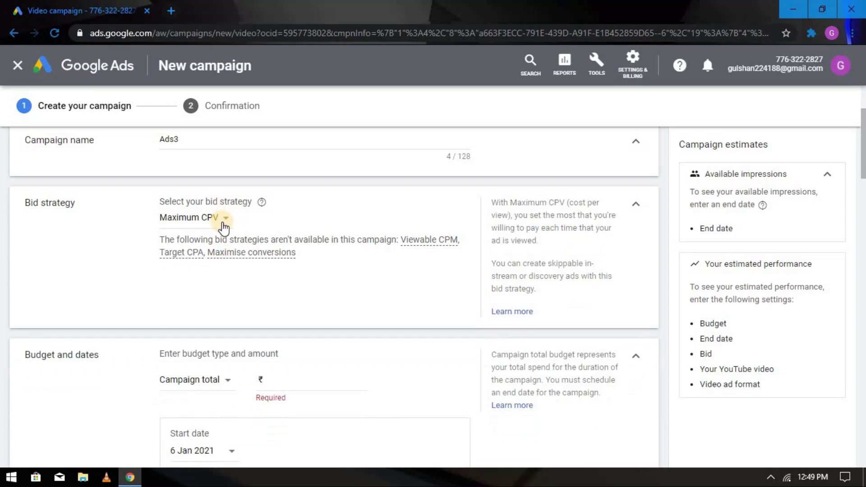
scroll(225, 227, down, 1)
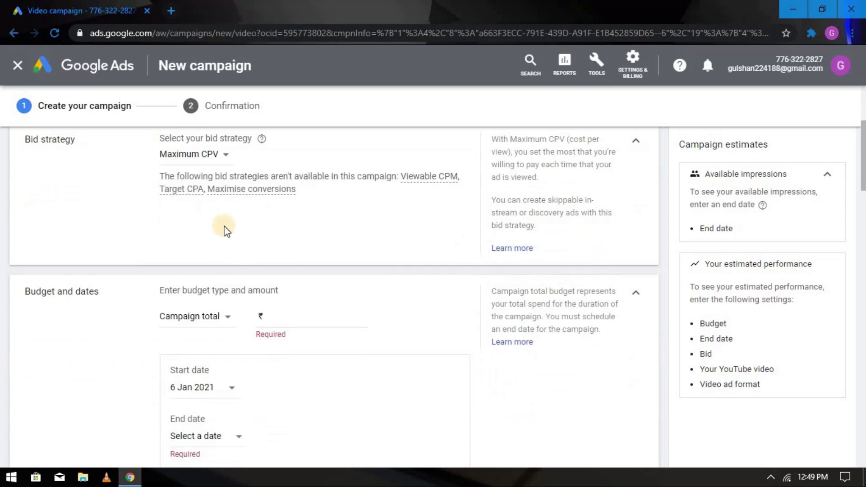
scroll(224, 231, down, 2)
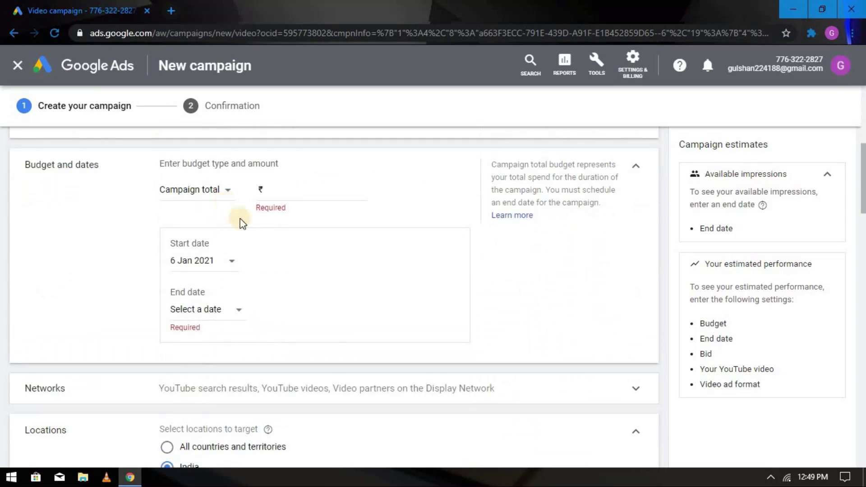
scroll(238, 218, up, 2)
scroll(174, 251, up, 1)
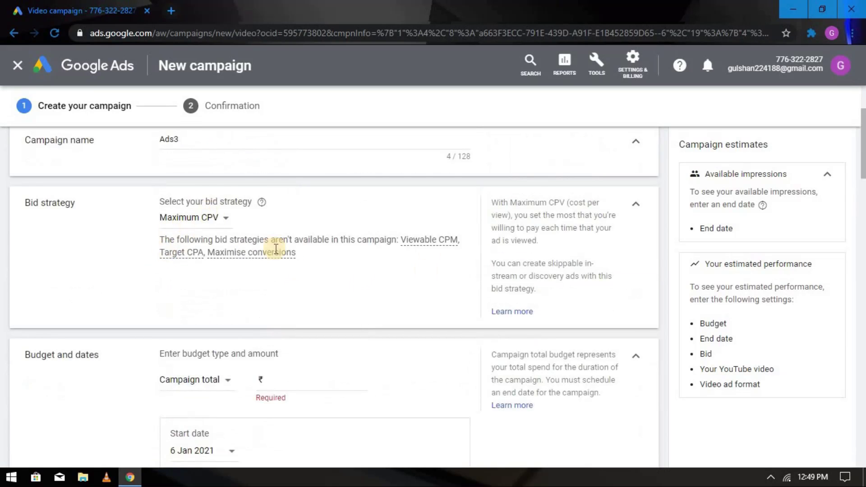
Switch the campaign budget type to Daily and set the amount to ₹200.00.
scroll(181, 271, down, 2)
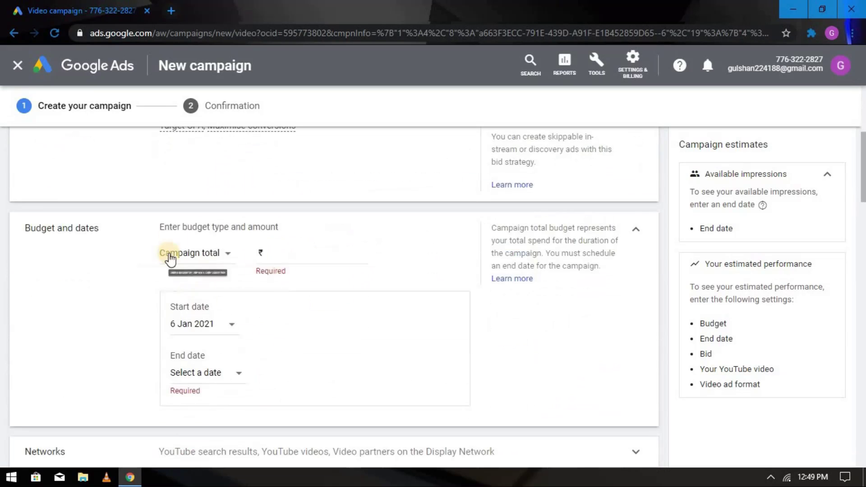
click(225, 260)
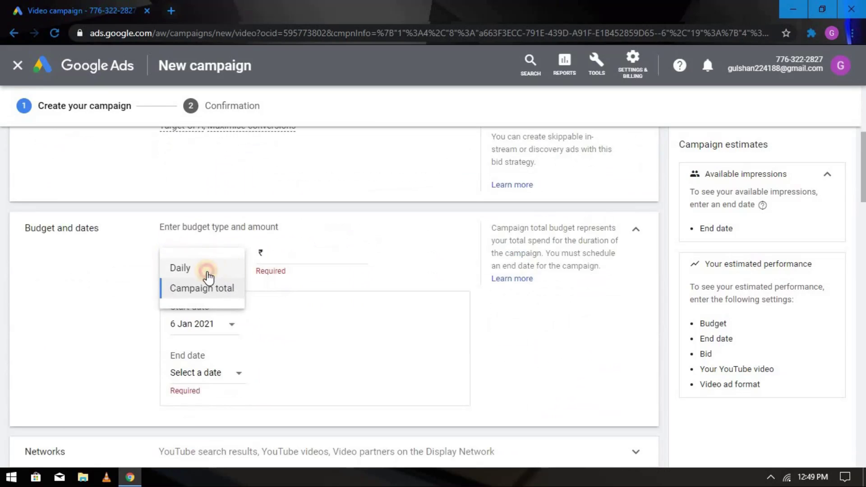
click(207, 277)
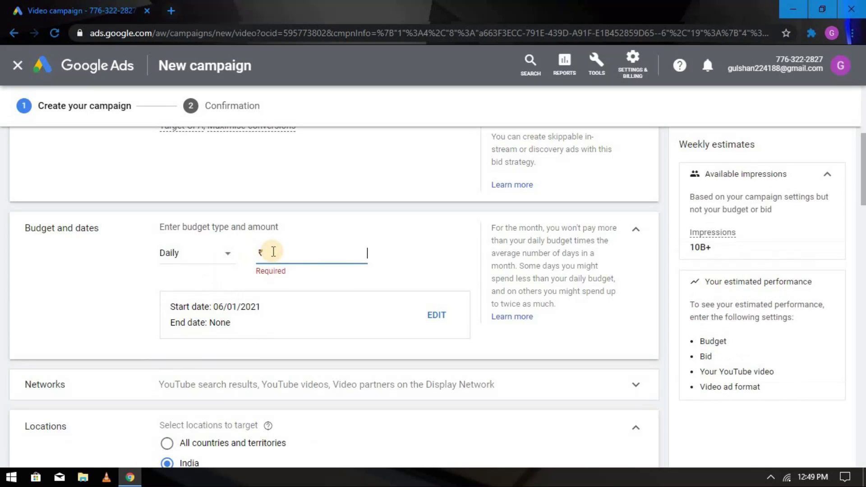
text(200.00)
Set the campaign's end date to 10 Jan 2021 and collapse the budget and dates settings.
scroll(223, 217, up, 3)
scroll(236, 226, down, 6)
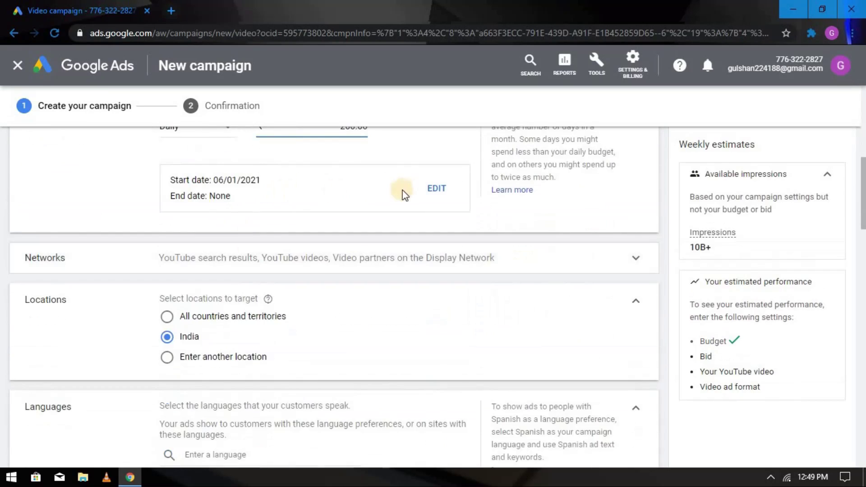
click(448, 195)
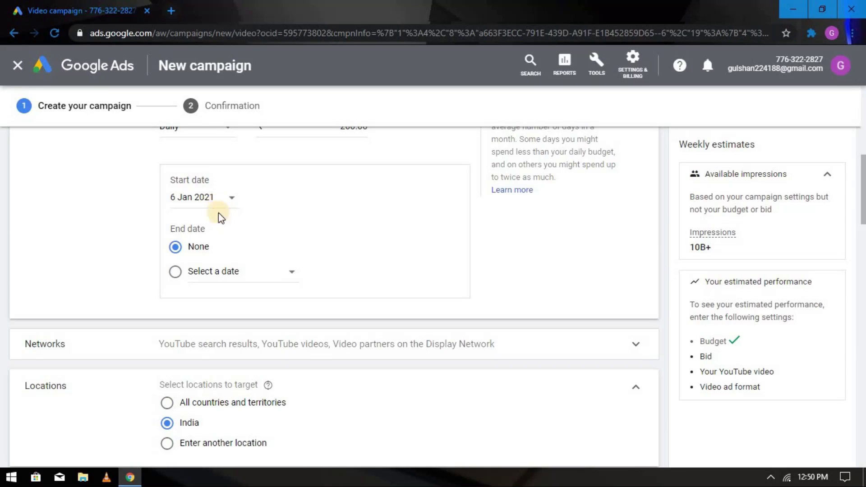
click(225, 273)
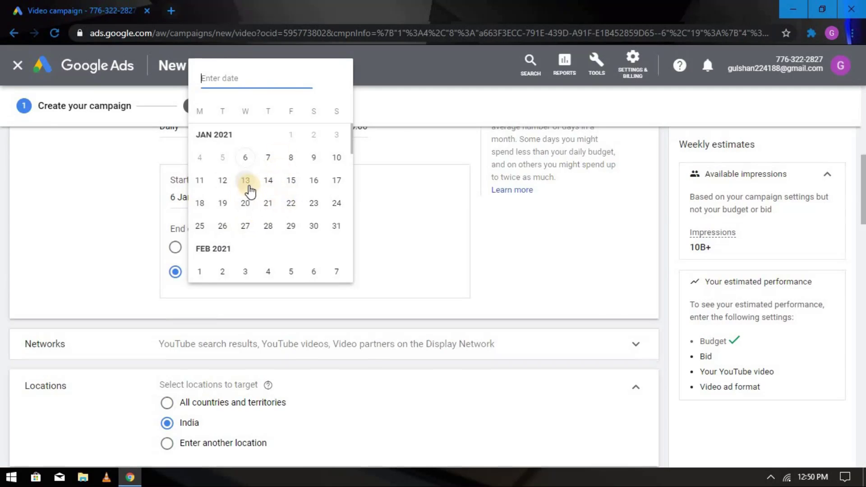
click(245, 202)
scroll(424, 292, up, 3)
click(636, 229)
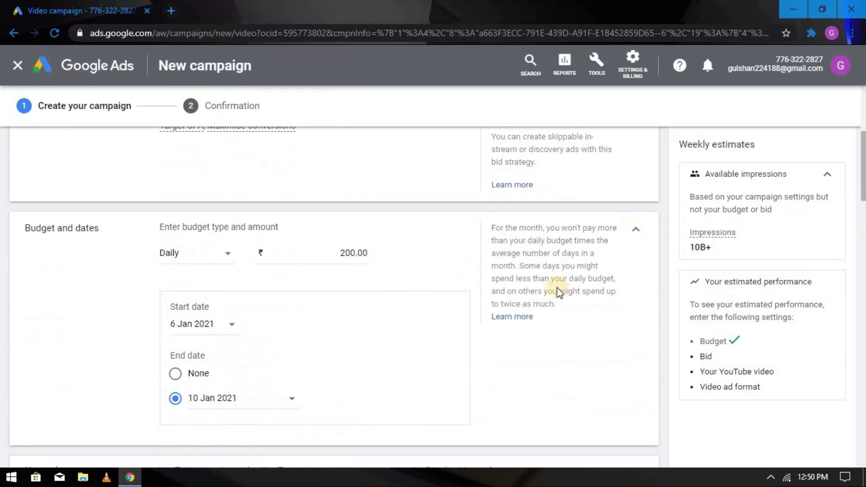
Review the campaign's network options for YouTube search results, YouTube videos and Display Network video partners.
click(383, 199)
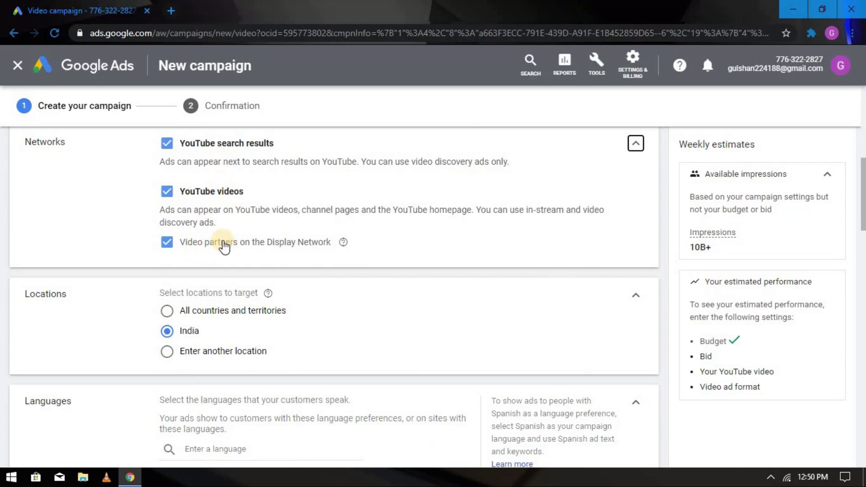
triple_click(283, 147)
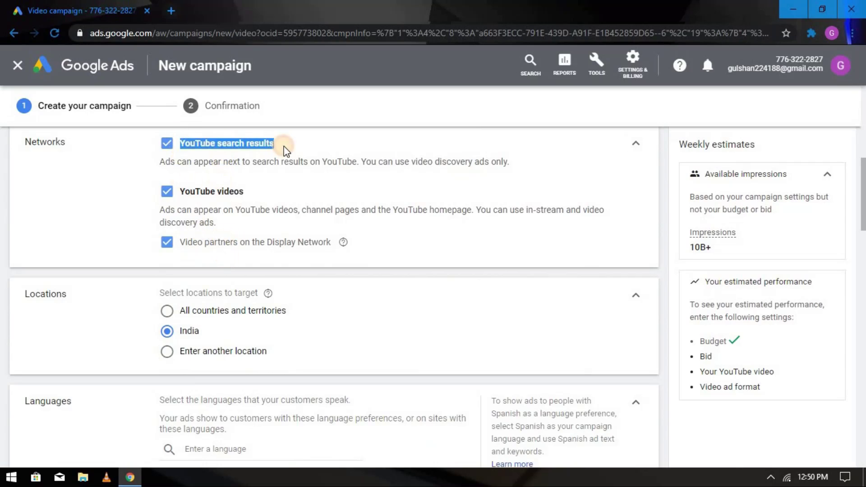
click(312, 157)
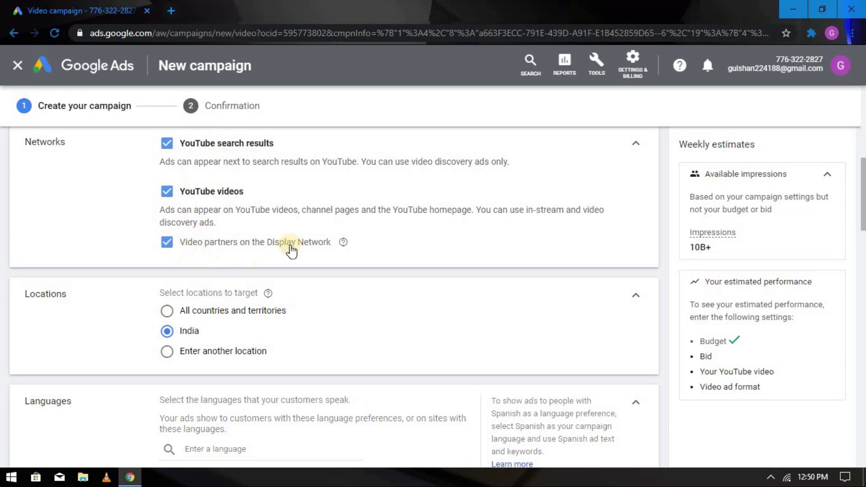
scroll(581, 198, up, 3)
drag(123, 273, 431, 383)
click(431, 379)
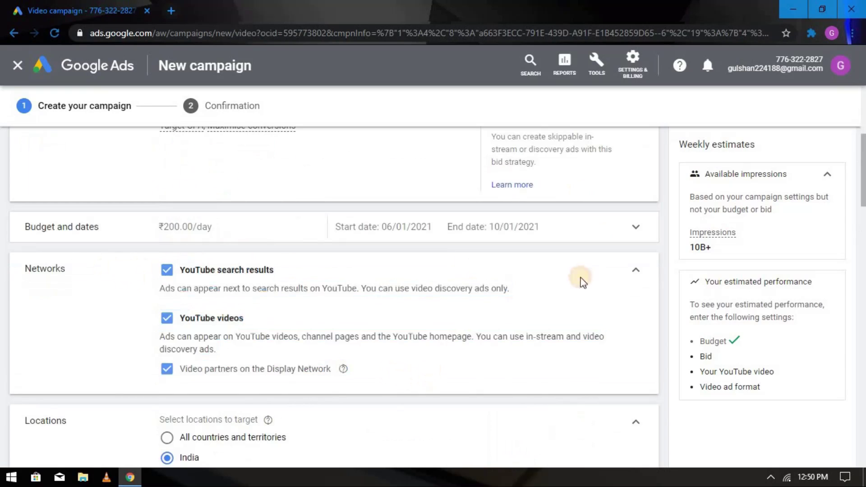
click(634, 270)
Review the location targeting options, leave India selected and collapse the locations settings.
click(177, 273)
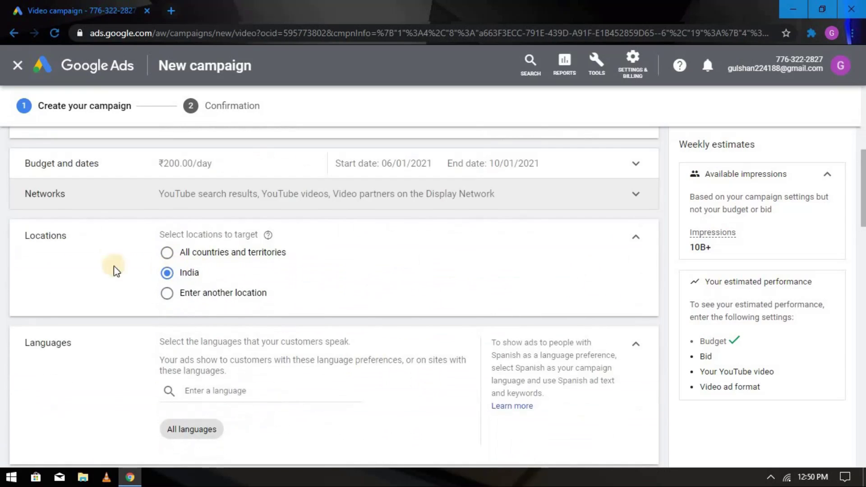
triple_click(23, 238)
click(51, 248)
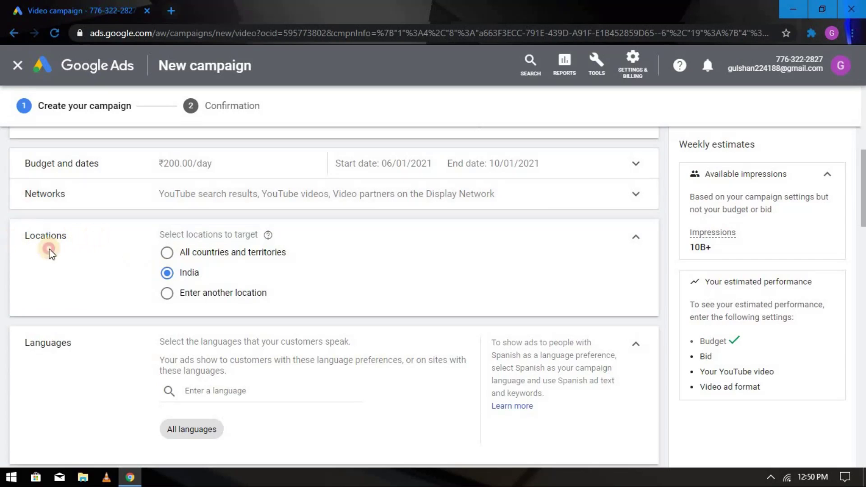
drag(68, 239, 41, 253)
triple_click(25, 248)
double_click(25, 247)
click(123, 263)
click(636, 237)
click(364, 218)
click(636, 237)
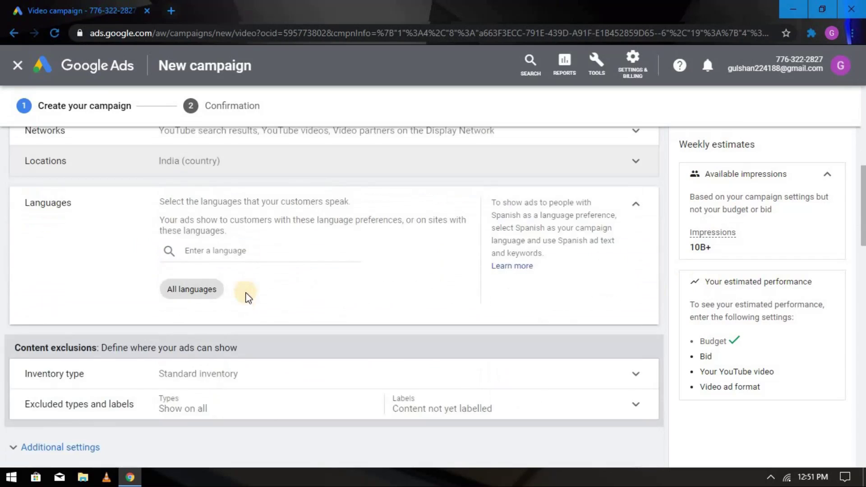
Look through the list of available customer languages and close it with All languages kept.
click(209, 253)
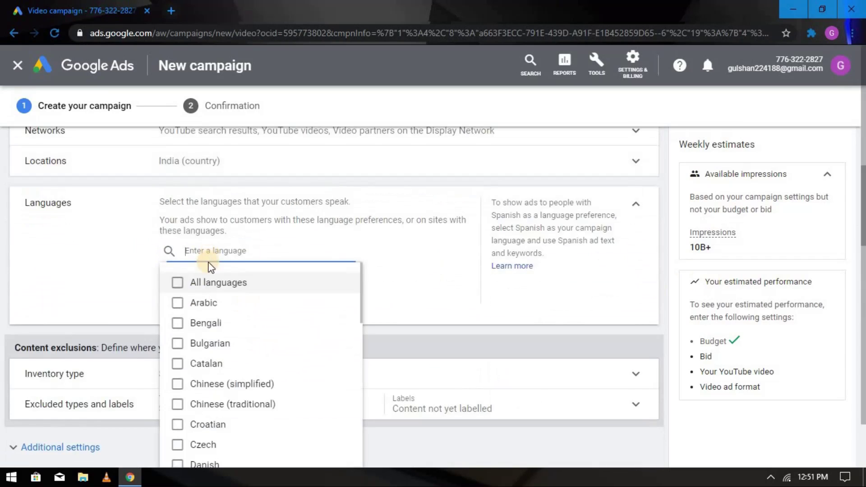
scroll(200, 328, down, 10)
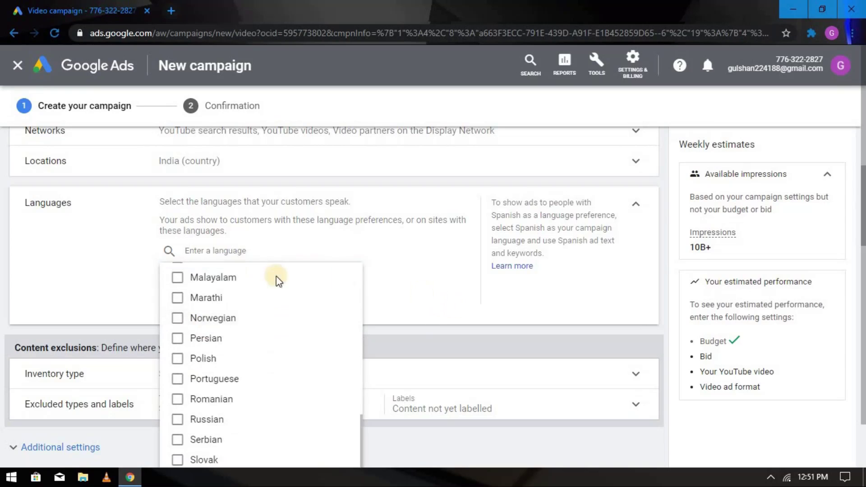
key(Escape)
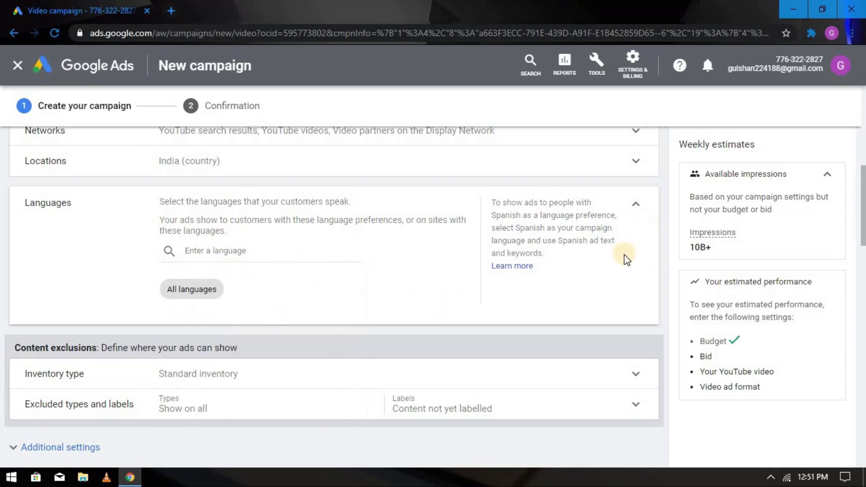
Compare the Expanded, Standard and Limited inventory types and keep Standard inventory for the content exclusions.
scroll(472, 233, down, 1)
scroll(373, 288, down, 1)
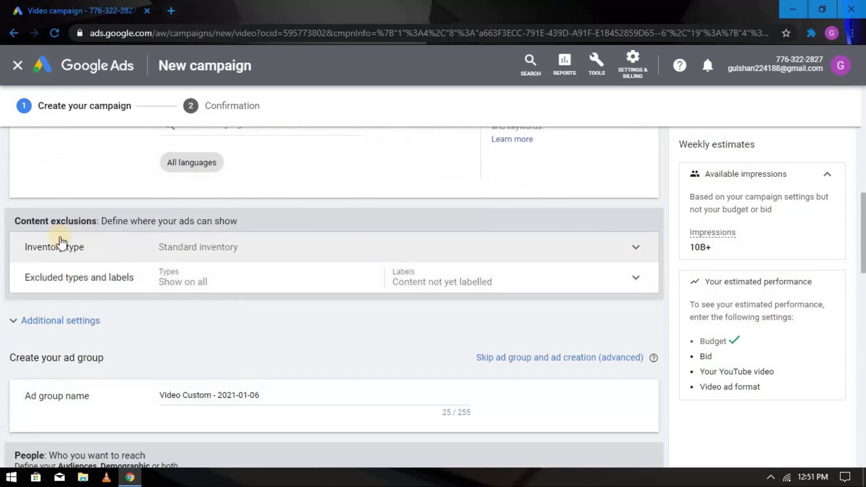
click(297, 248)
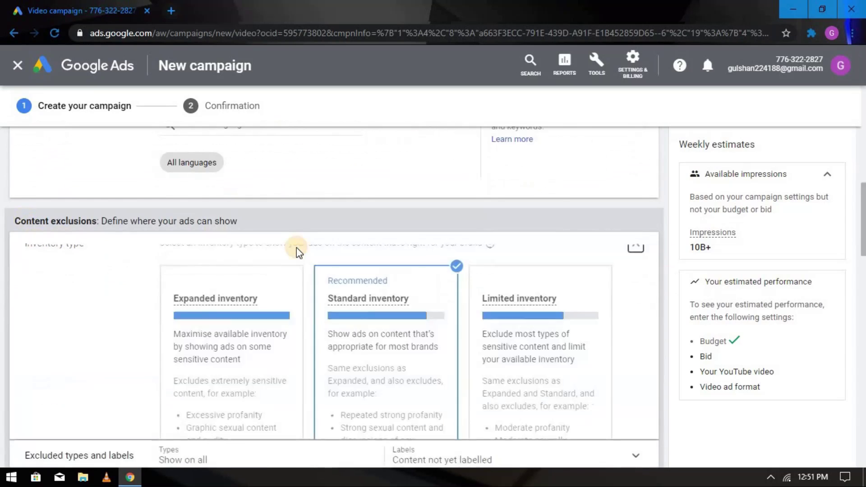
scroll(231, 298, down, 1)
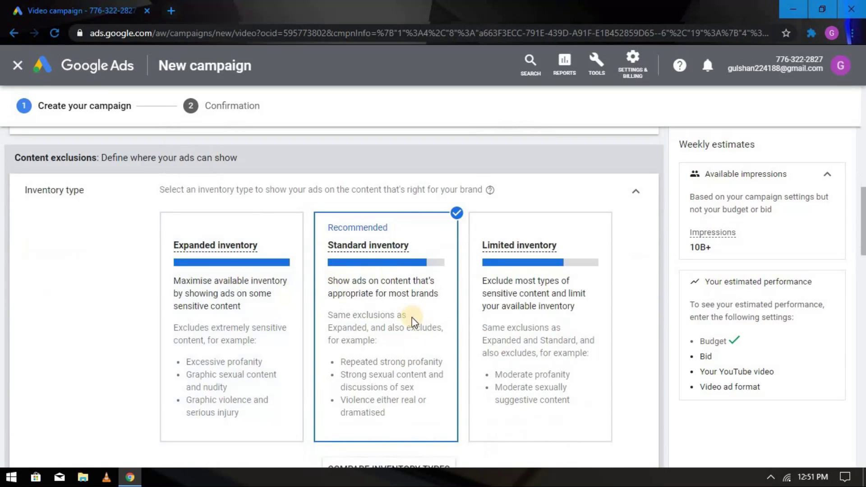
scroll(379, 228, down, 1)
click(349, 200)
drag(350, 203, 356, 254)
click(341, 182)
click(401, 164)
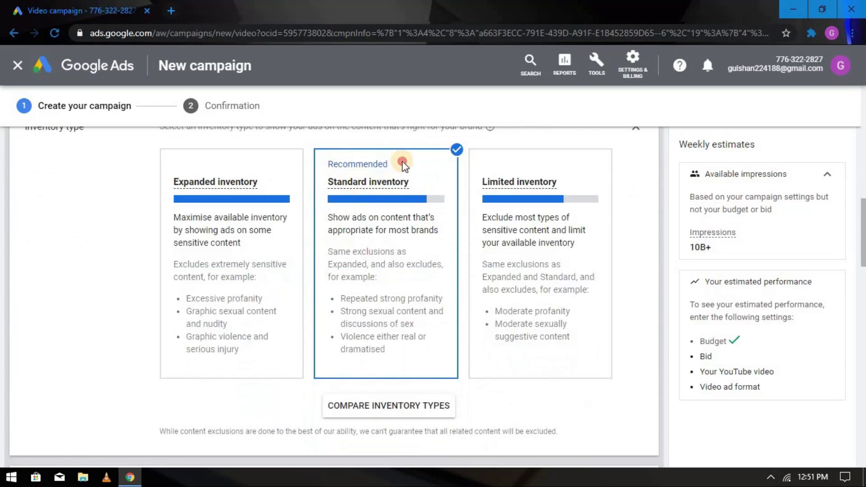
scroll(634, 271, up, 3)
scroll(608, 244, down, 1)
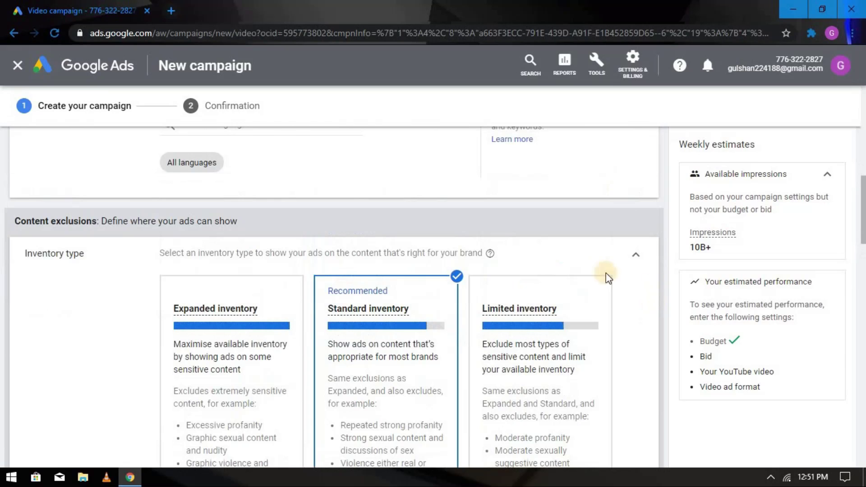
click(636, 255)
Exclude the DL-G: General audiences label, live streaming videos and embedded YouTube videos from the campaign's content.
scroll(283, 204, down, 1)
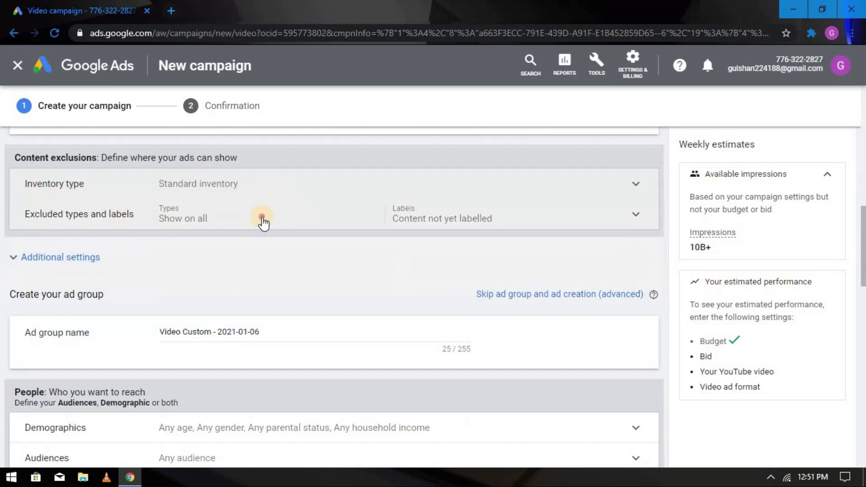
click(263, 221)
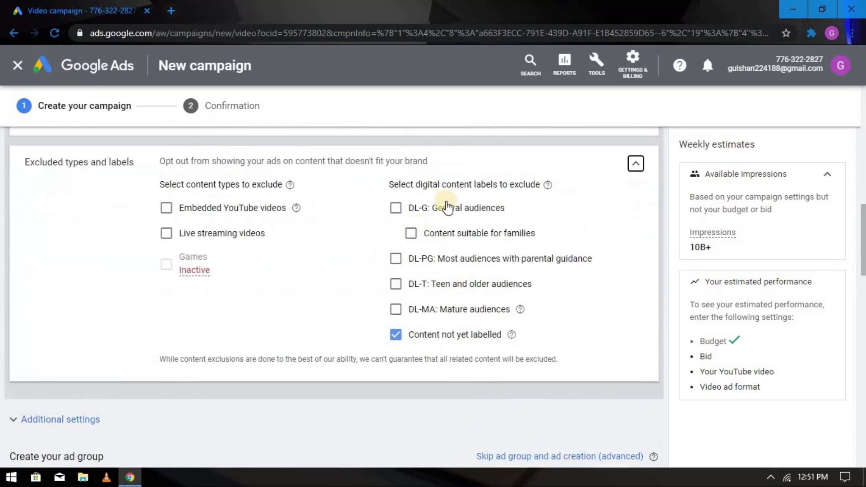
click(415, 216)
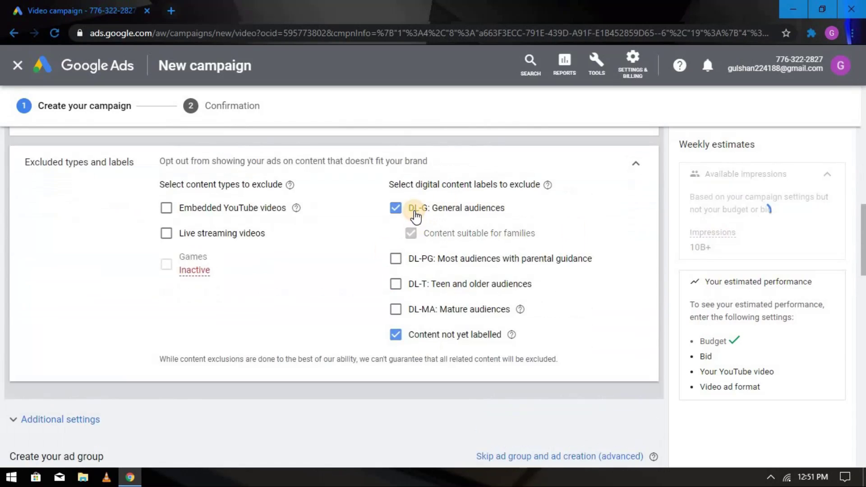
click(218, 234)
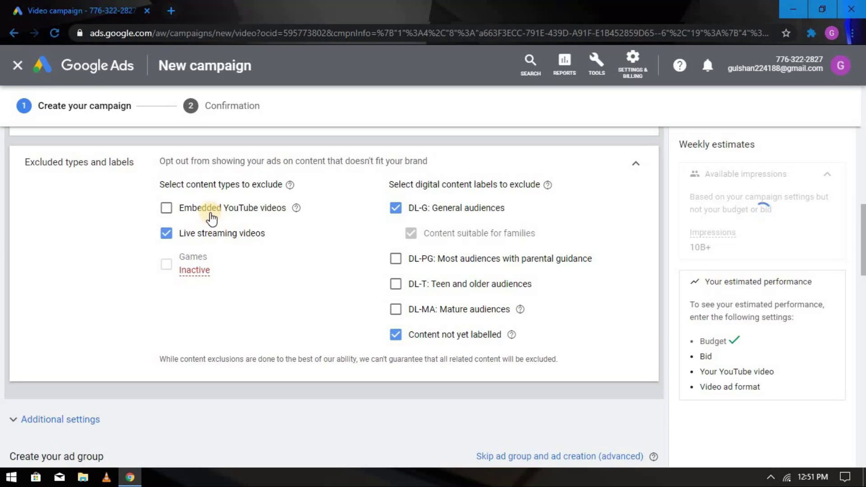
click(210, 217)
click(338, 226)
scroll(278, 242, up, 3)
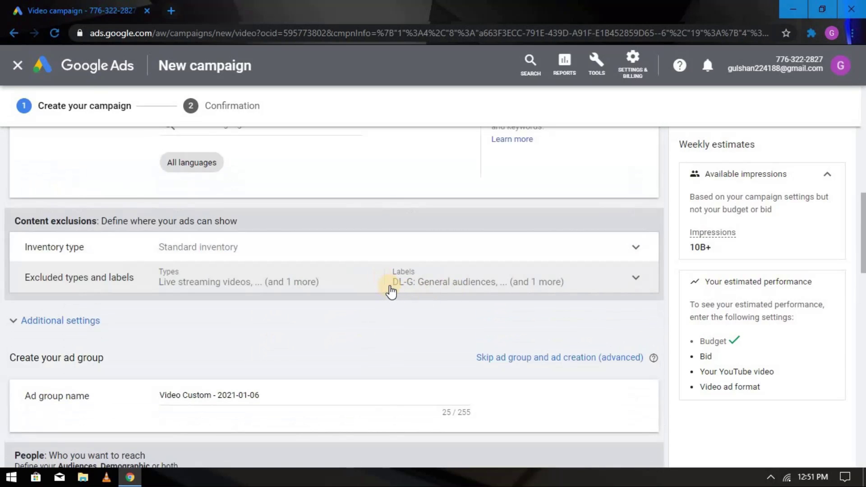
Replace the default ad group name with Group3.
scroll(383, 288, down, 2)
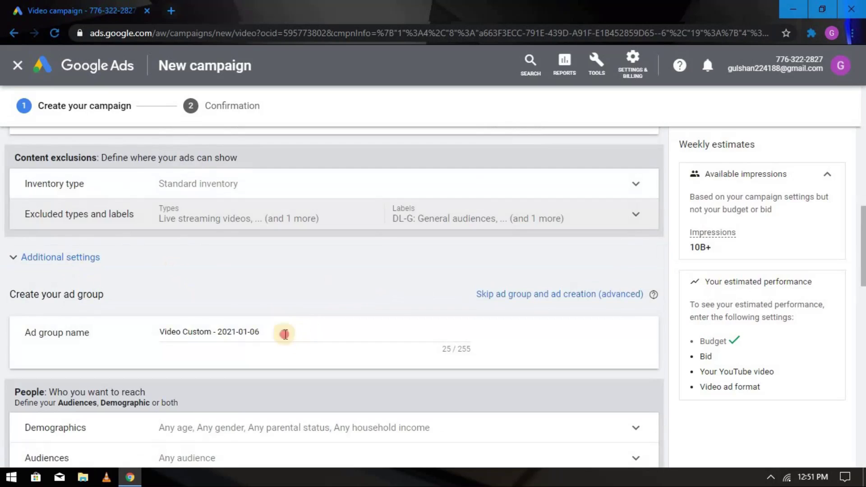
click(189, 336)
drag(166, 332, 104, 318)
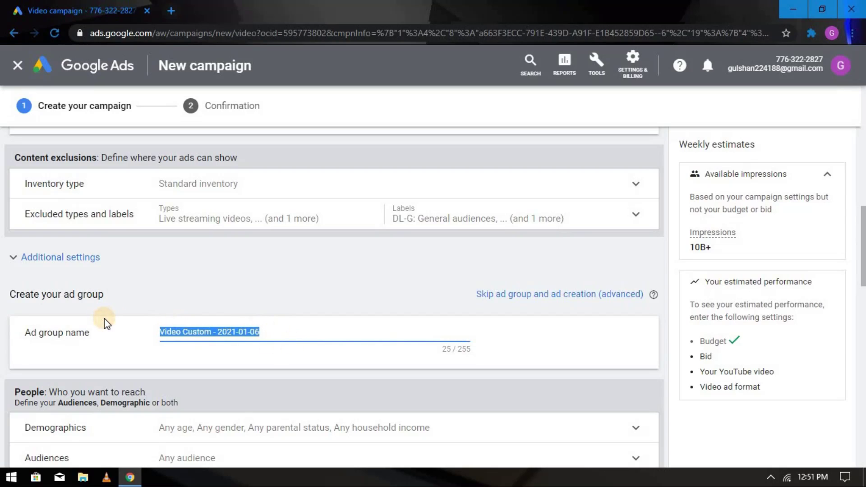
text(Gro)
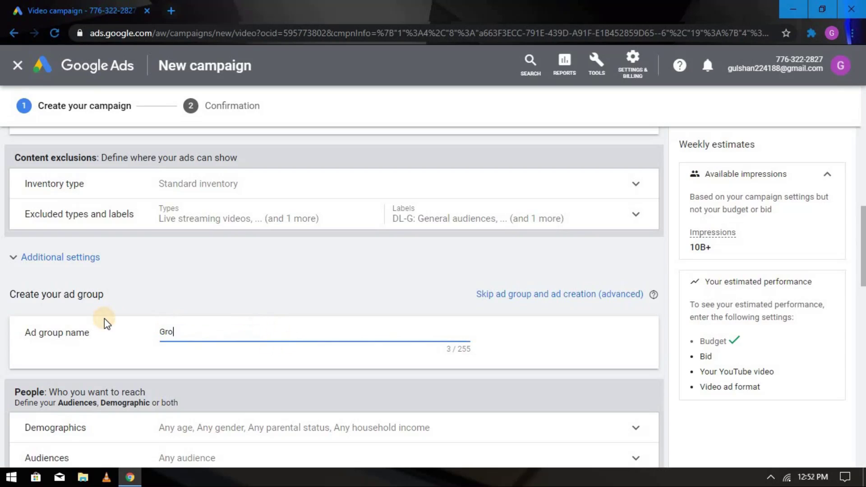
text(up3)
Review the ad group's demographic targeting, try excluding the 35 - 44 age range and include it again.
scroll(112, 287, down, 3)
scroll(111, 287, down, 1)
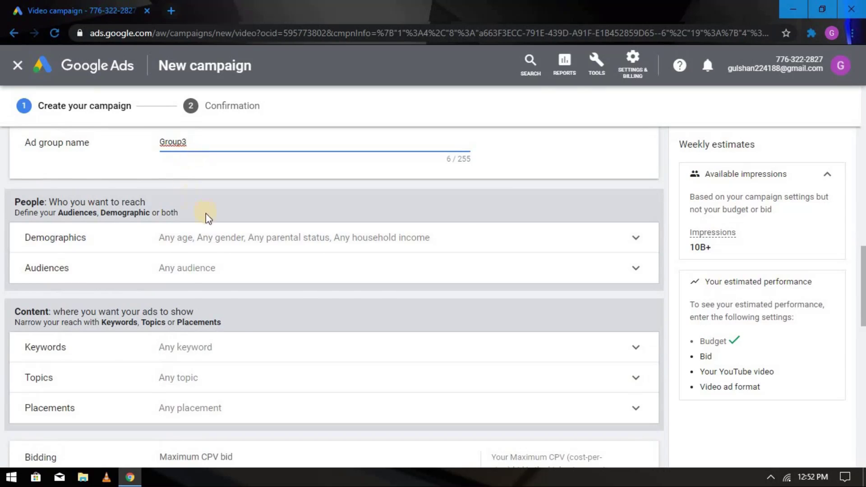
scroll(213, 219, up, 1)
scroll(220, 221, down, 1)
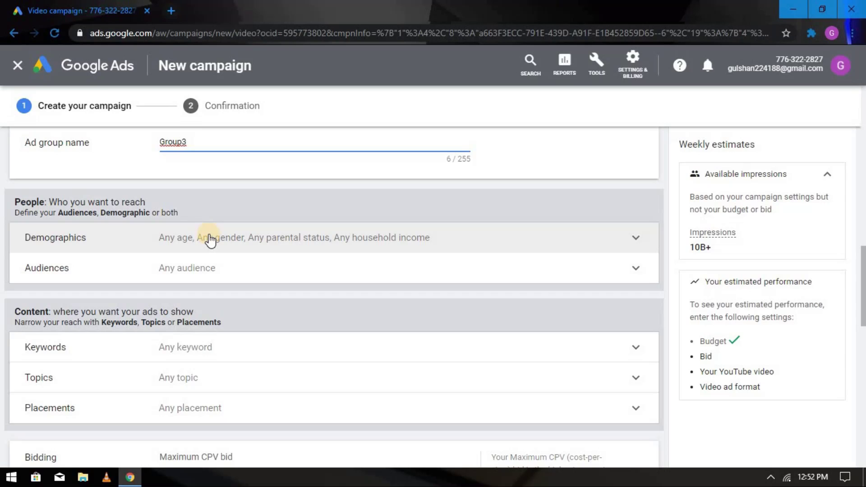
click(161, 240)
scroll(226, 241, down, 3)
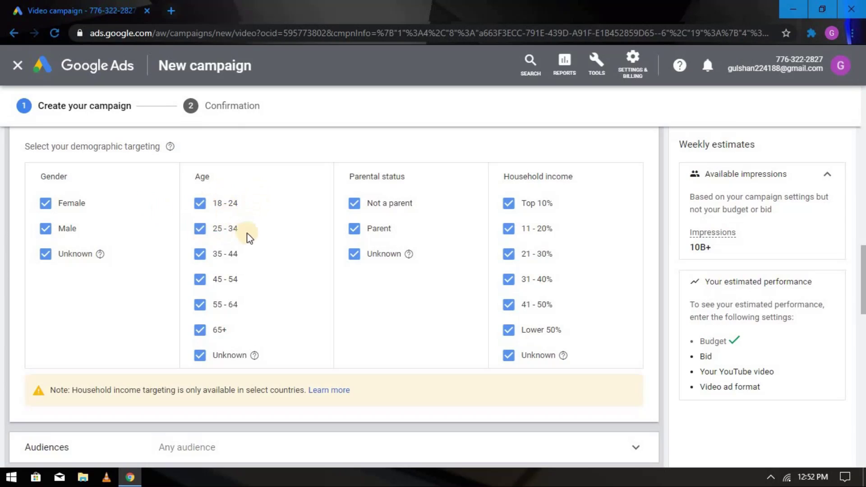
click(204, 254)
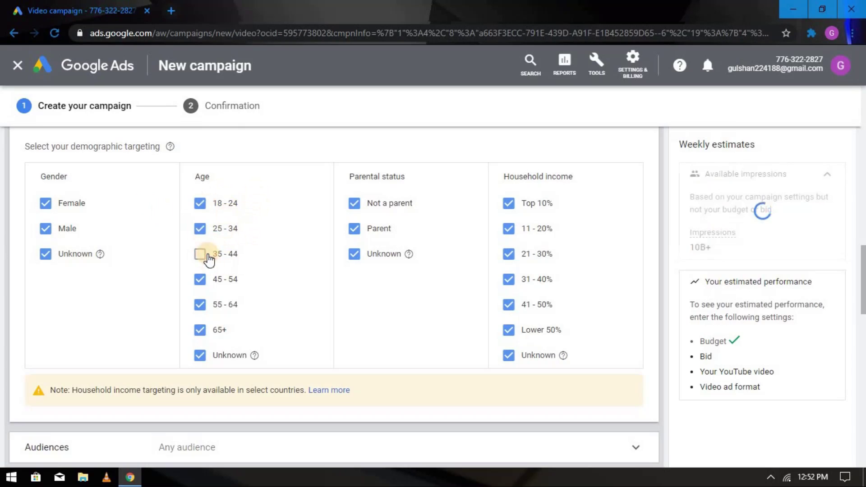
click(200, 254)
scroll(582, 225, up, 3)
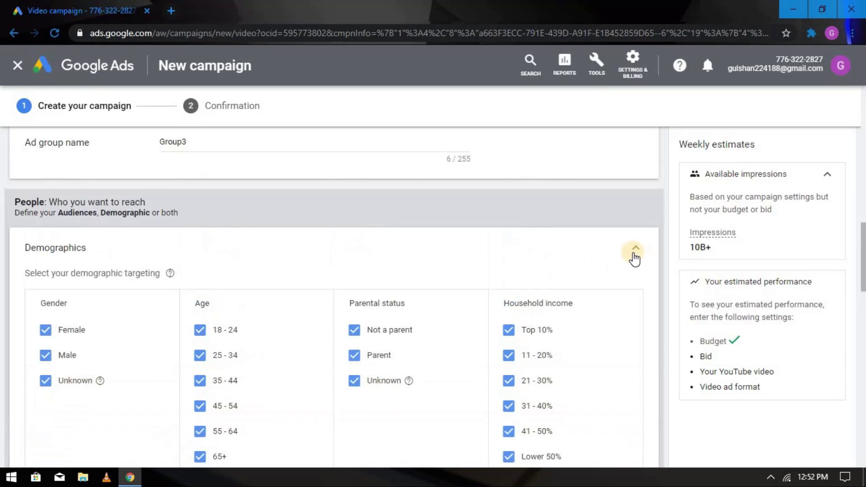
Examine the audience segments suggested for the ad group, leaving the audience targeting open to any audience.
click(635, 253)
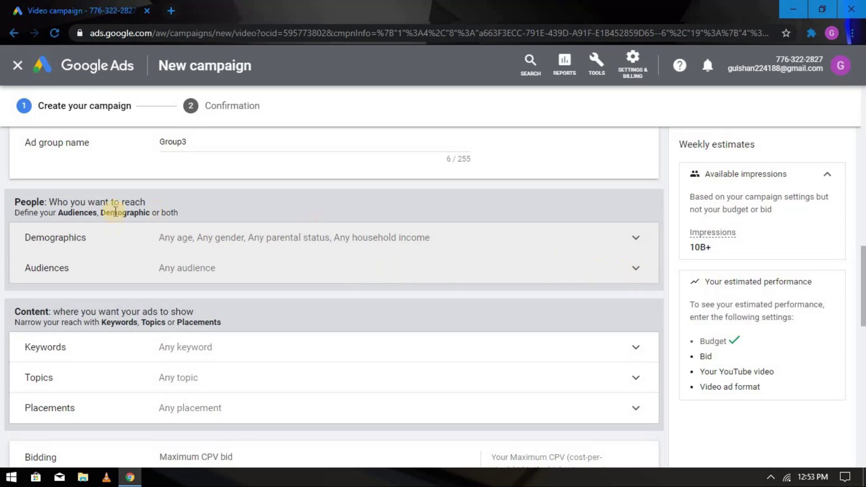
click(203, 272)
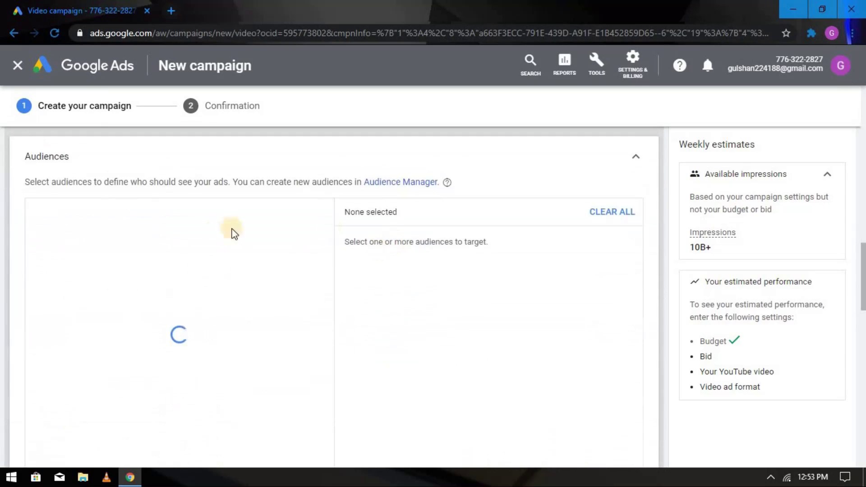
scroll(144, 265, down, 3)
scroll(145, 261, down, 1)
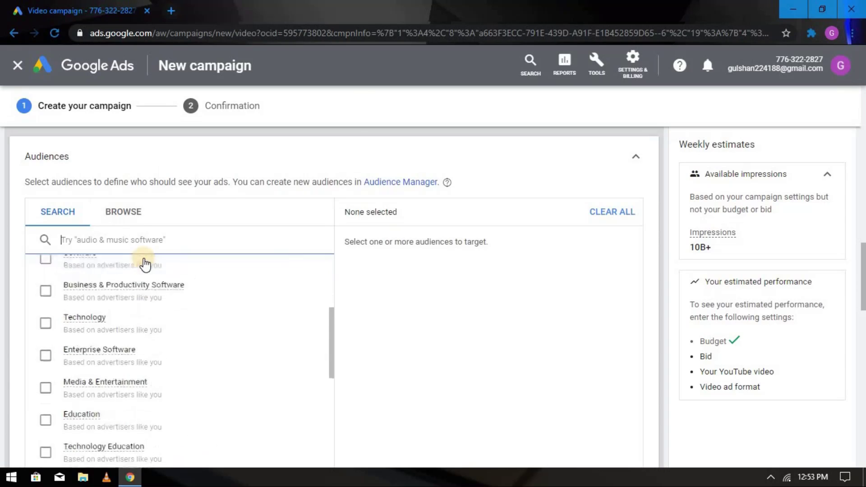
scroll(145, 260, up, 4)
scroll(153, 262, down, 6)
scroll(206, 270, down, 1)
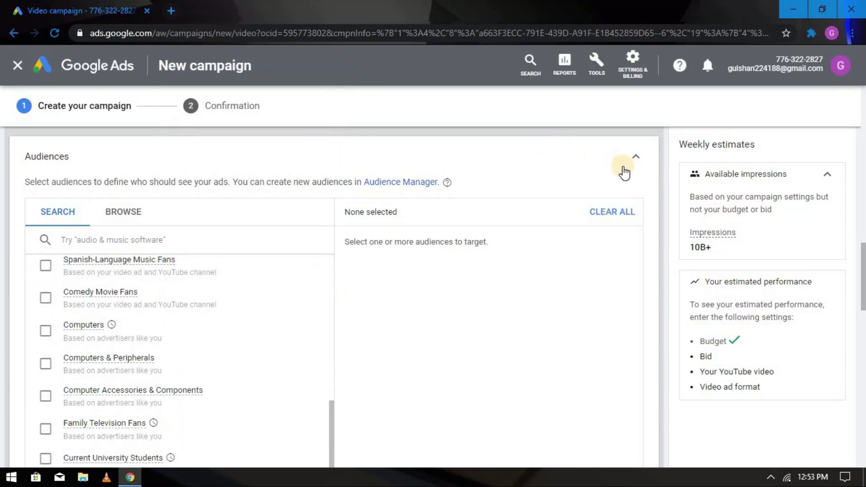
click(639, 159)
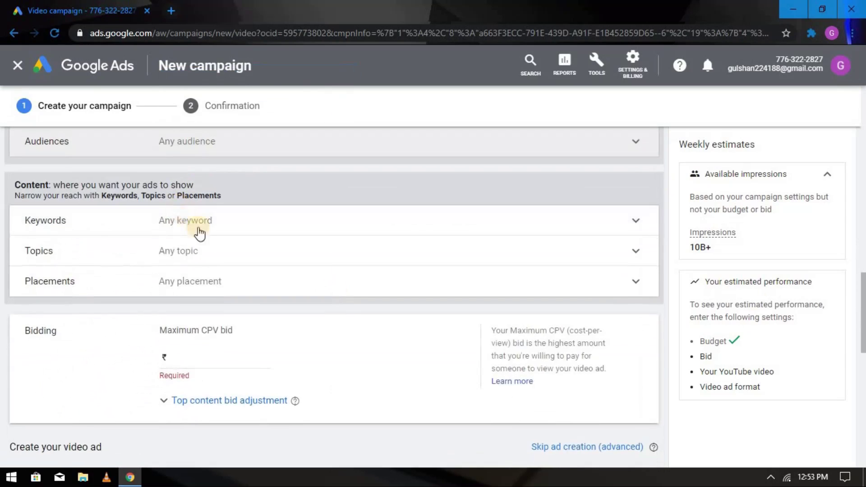
Get keyword ideas for the product or service "filmora" in the ad group's keyword targeting.
click(197, 221)
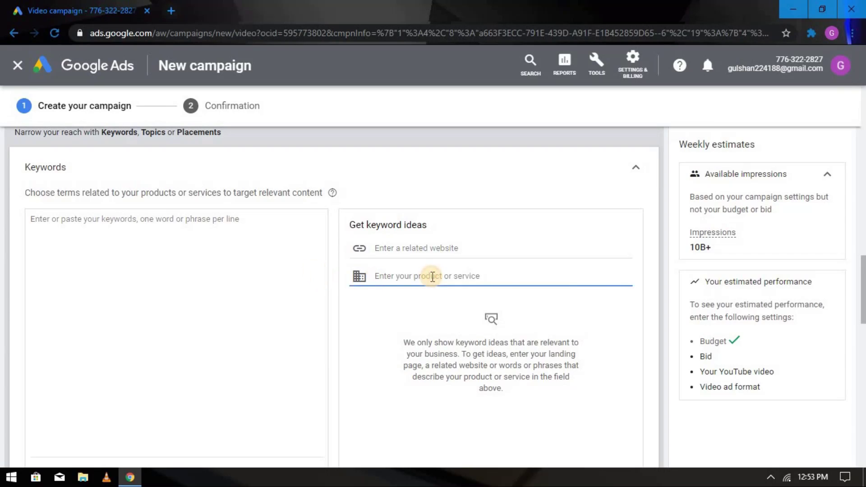
scroll(431, 277, up, 1)
scroll(430, 275, down, 1)
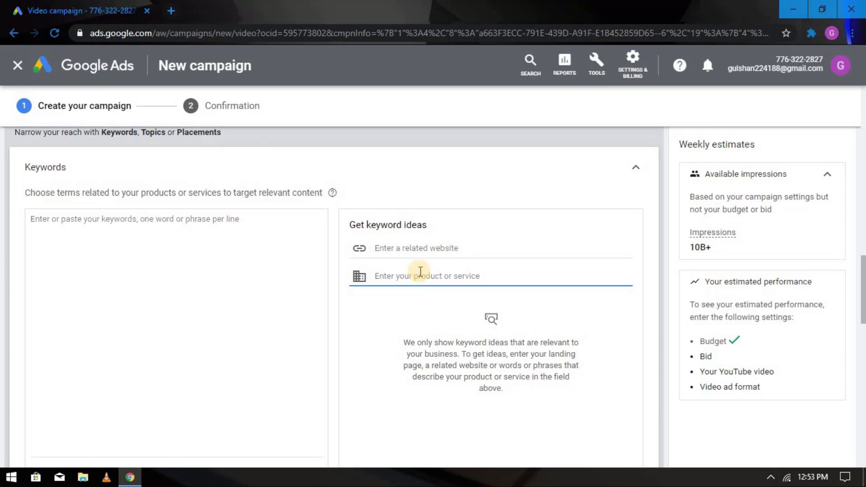
text(filmora)
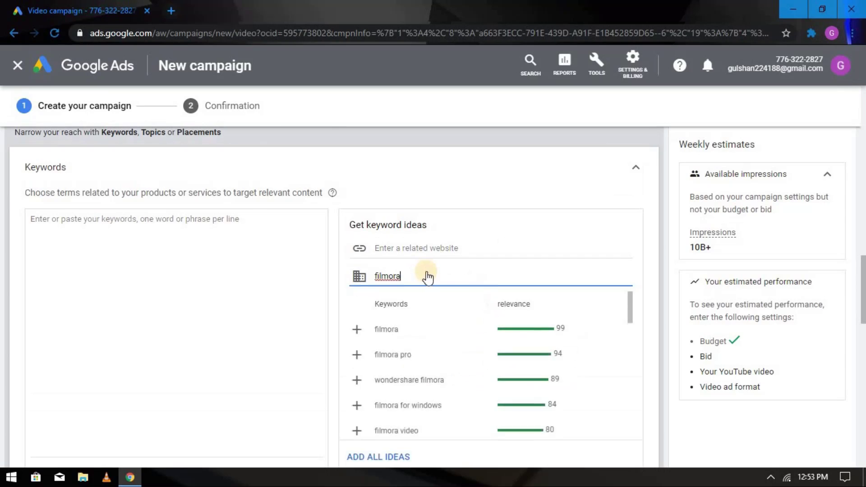
Examine the suggested filmora keyword ideas and their relevance scores.
scroll(415, 271, down, 4)
scroll(406, 267, down, 2)
scroll(406, 266, up, 5)
scroll(402, 271, down, 10)
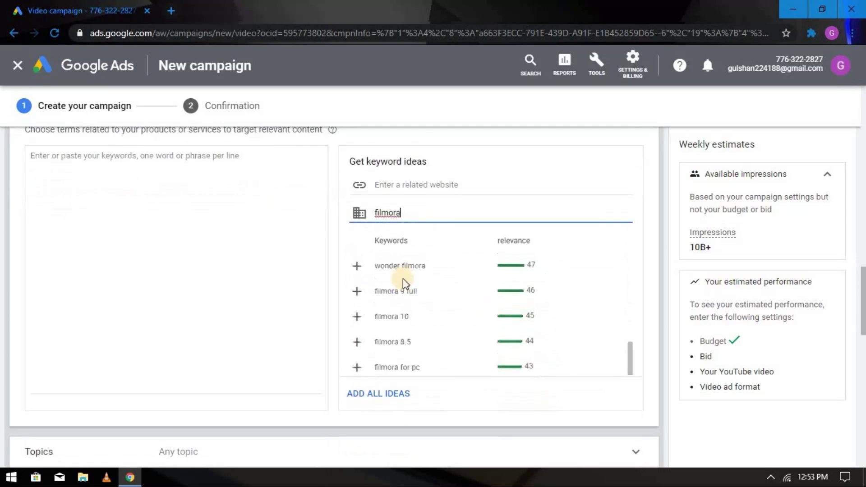
scroll(404, 284, up, 15)
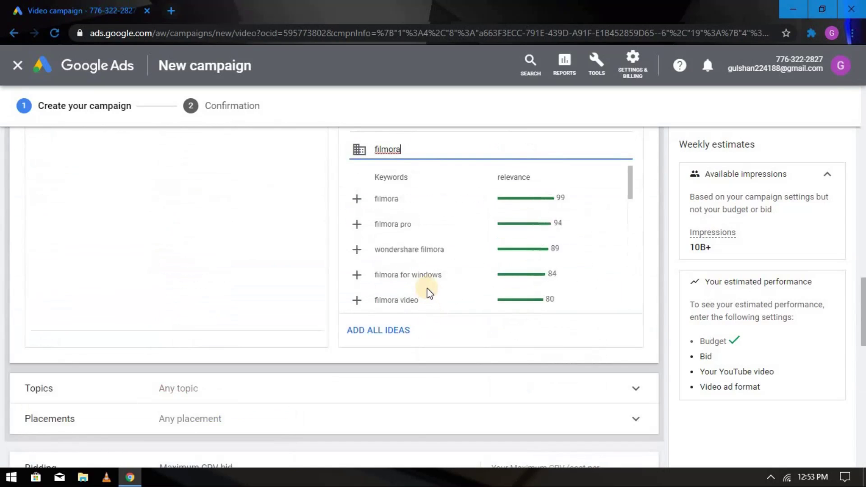
scroll(428, 292, down, 10)
scroll(424, 300, up, 12)
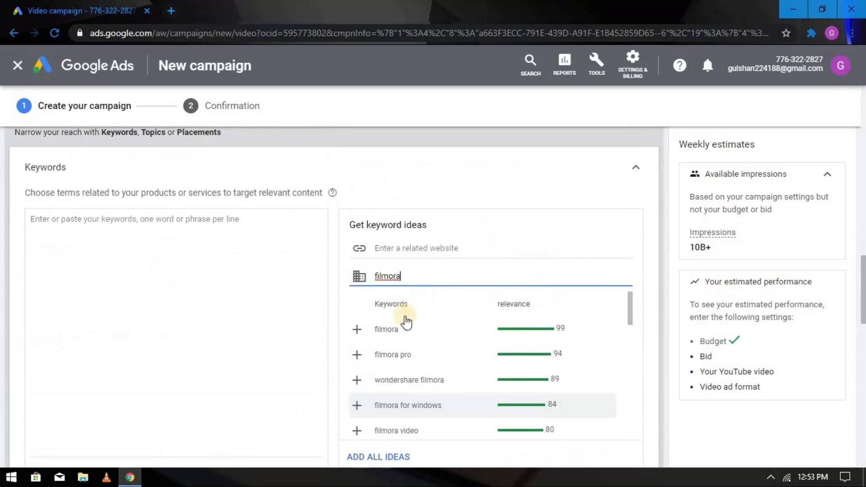
scroll(383, 318, down, 5)
scroll(357, 298, down, 2)
scroll(352, 289, up, 2)
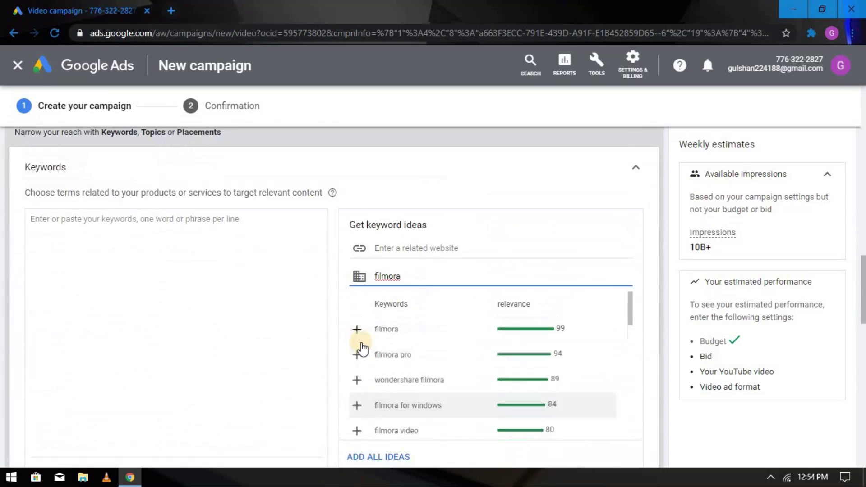
Add all the suggested filmora keyword ideas, from filmora and filmora pro to filmora for pc, to the ad group's keywords.
click(357, 330)
click(357, 330)
click(357, 330)
click(357, 330)
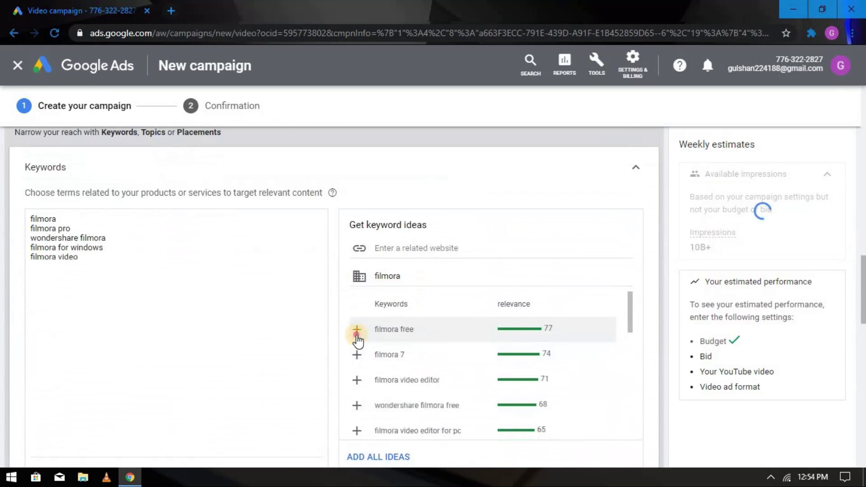
click(357, 330)
click(357, 330)
scroll(153, 309, down, 3)
scroll(135, 293, up, 6)
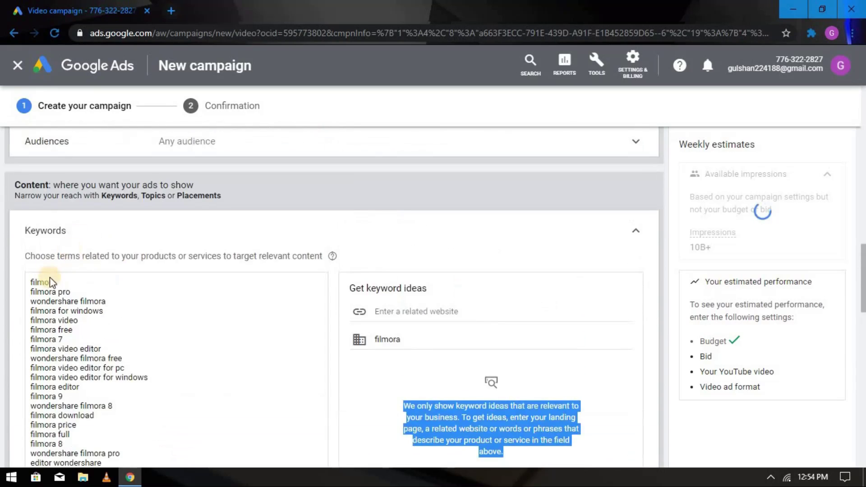
Review the complete keyword list and the weekly available impressions estimate, and collapse the keyword settings.
drag(160, 366, 158, 354)
scroll(149, 277, down, 5)
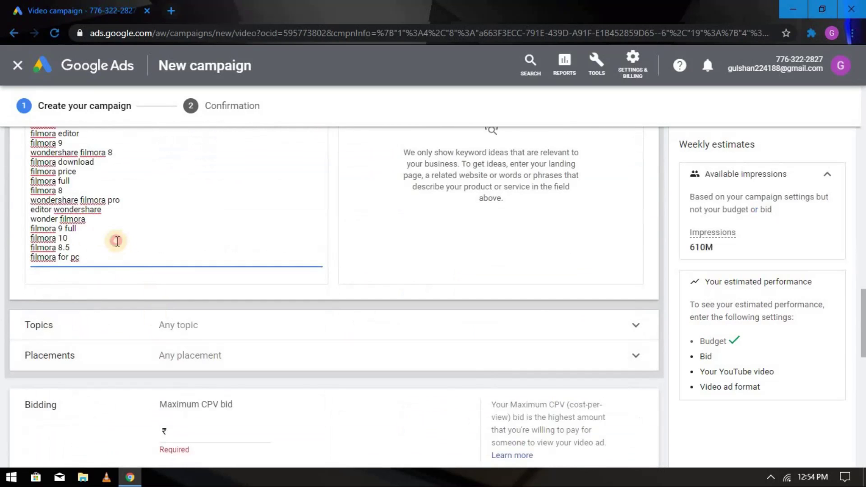
drag(116, 238, 35, 155)
scroll(218, 288, up, 4)
click(218, 289)
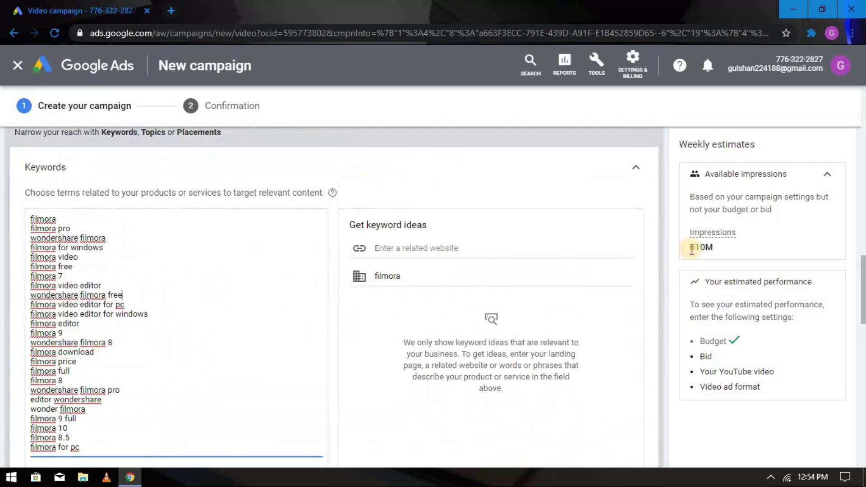
drag(692, 250, 702, 255)
drag(710, 253, 713, 253)
scroll(419, 252, down, 3)
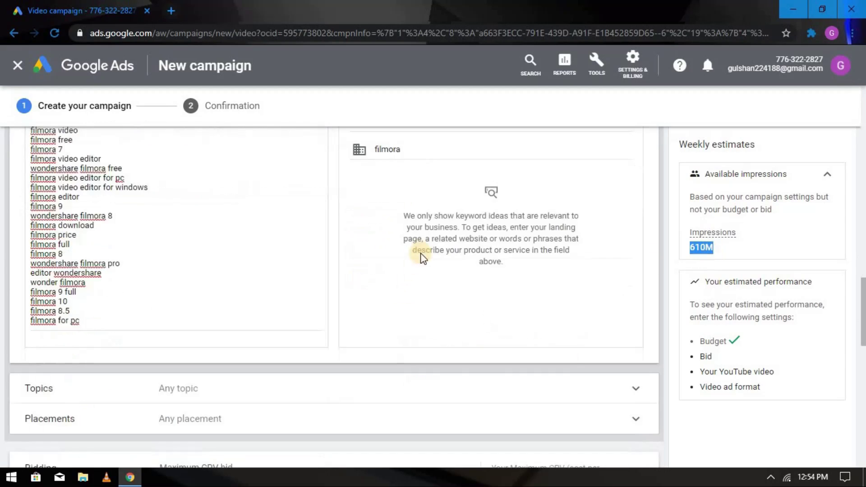
scroll(611, 182, up, 3)
click(620, 172)
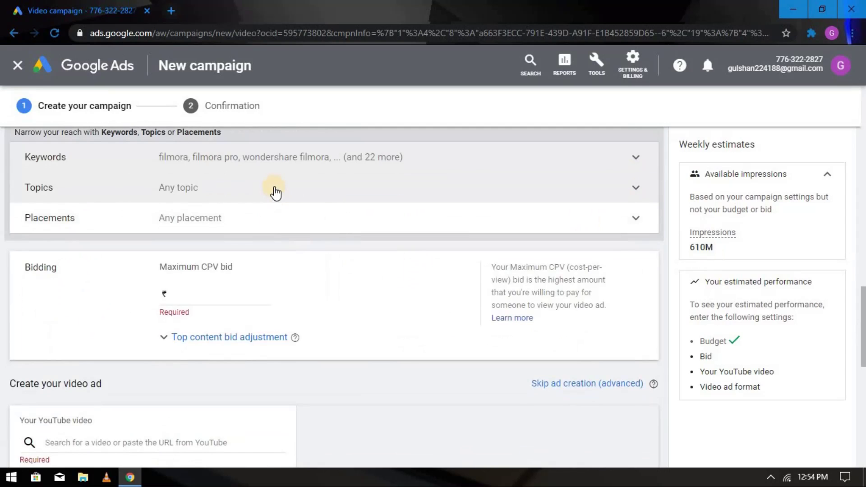
Look over the available content topics and leave the ad group open to any topic.
click(275, 193)
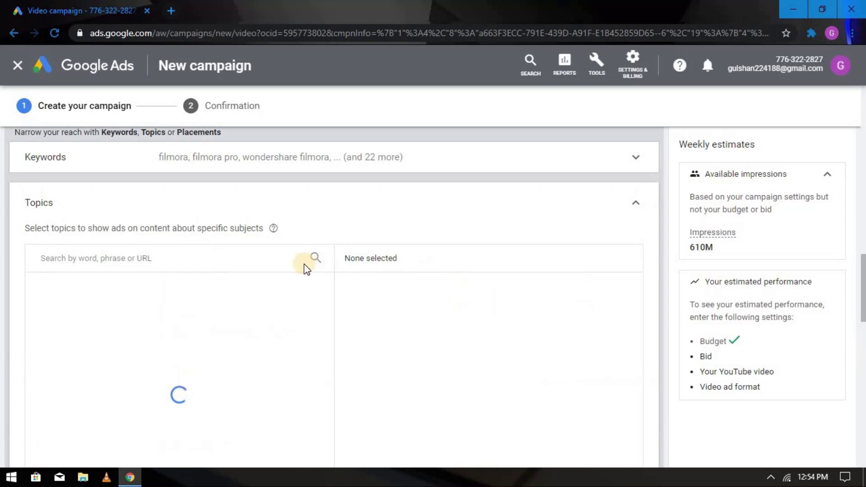
scroll(627, 215, up, 1)
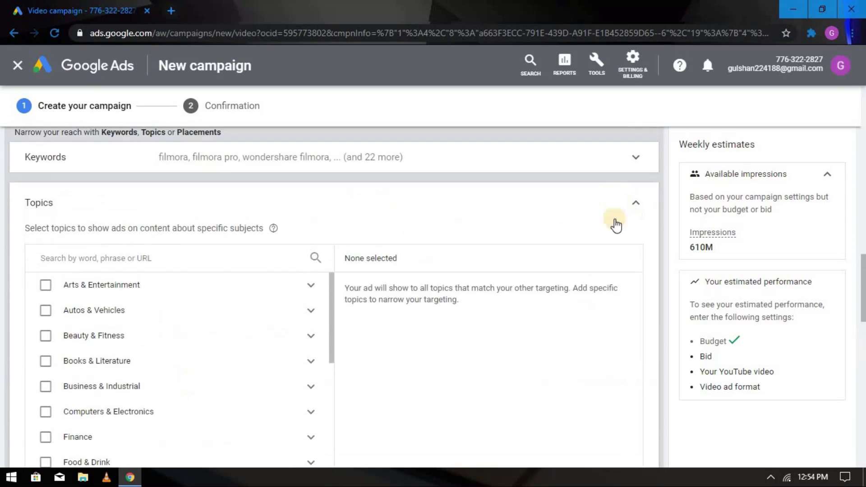
click(630, 205)
scroll(212, 242, down, 2)
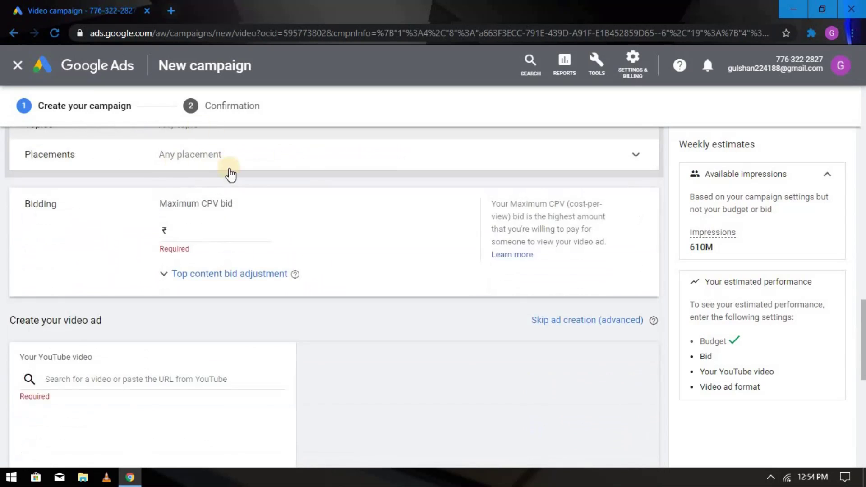
Set the maximum CPV bid to ₹0.20.
click(181, 233)
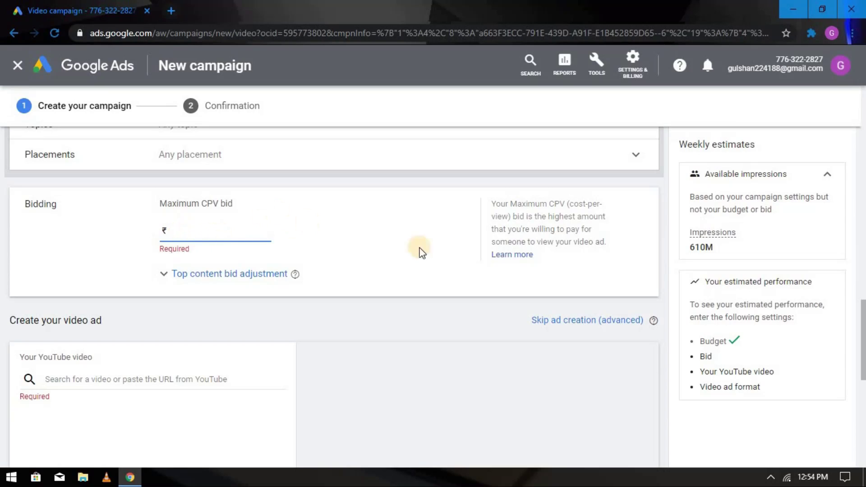
text(00)
scroll(460, 252, down, 3)
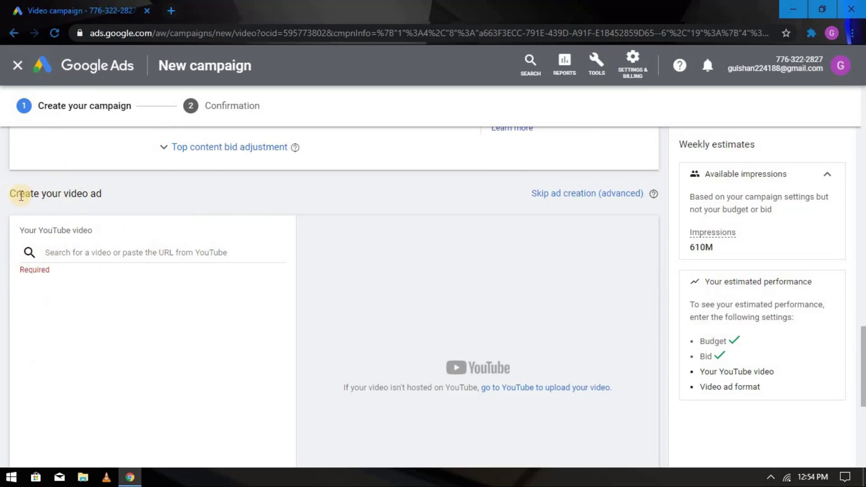
Go to the video ad's YouTube video field, switch to YouTube in a new tab and open the account's own channel.
triple_click(109, 196)
click(110, 199)
scroll(135, 192, down, 1)
click(145, 189)
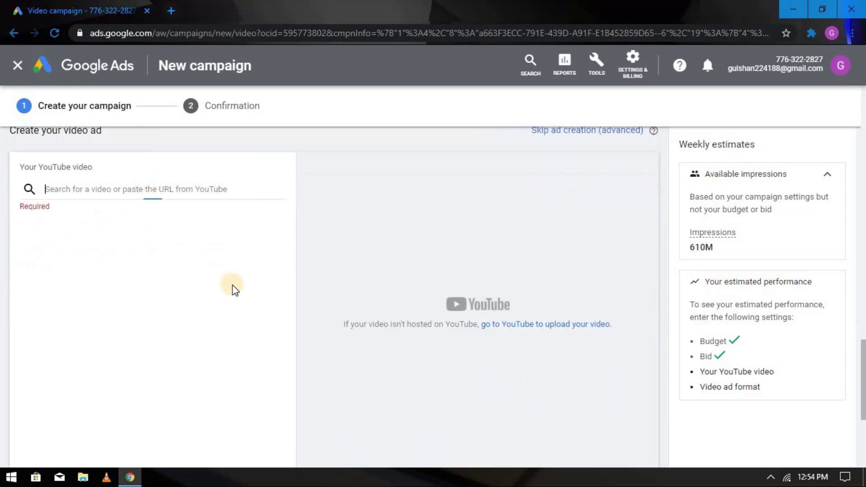
click(176, 13)
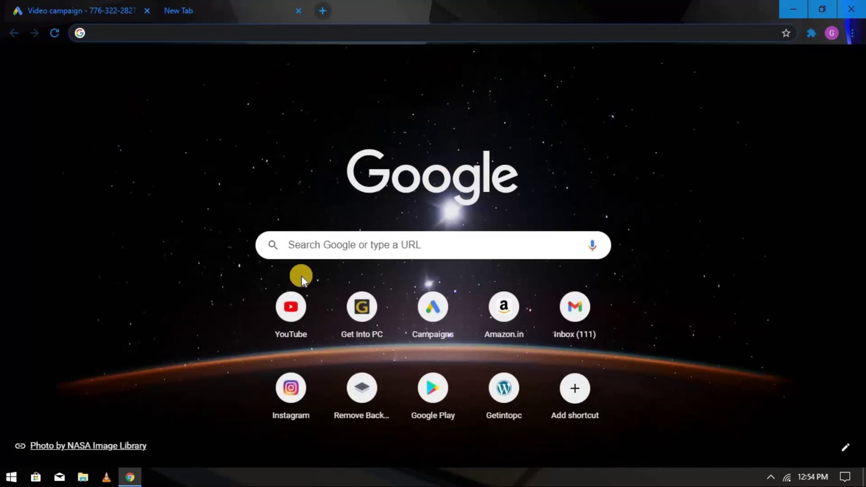
click(287, 322)
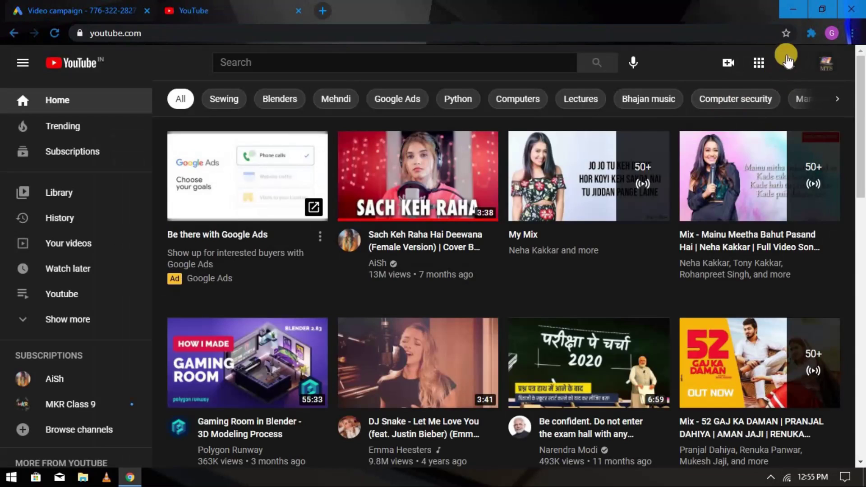
click(821, 72)
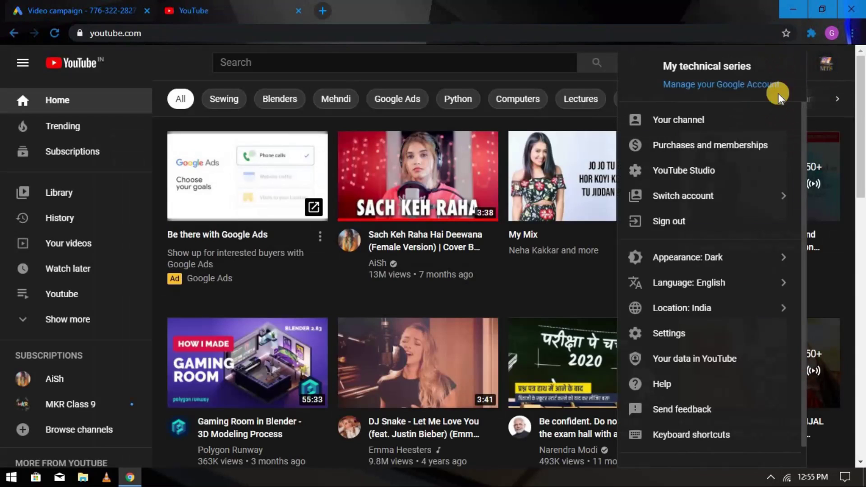
click(741, 113)
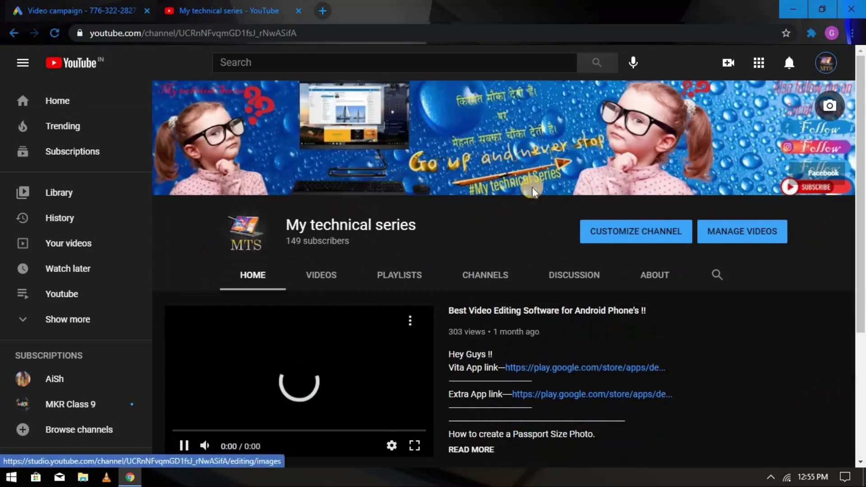
Open the channel's video "How to fix a disapproved ad in google adsense account..", pause it and copy its share link.
scroll(183, 262, down, 4)
click(180, 257)
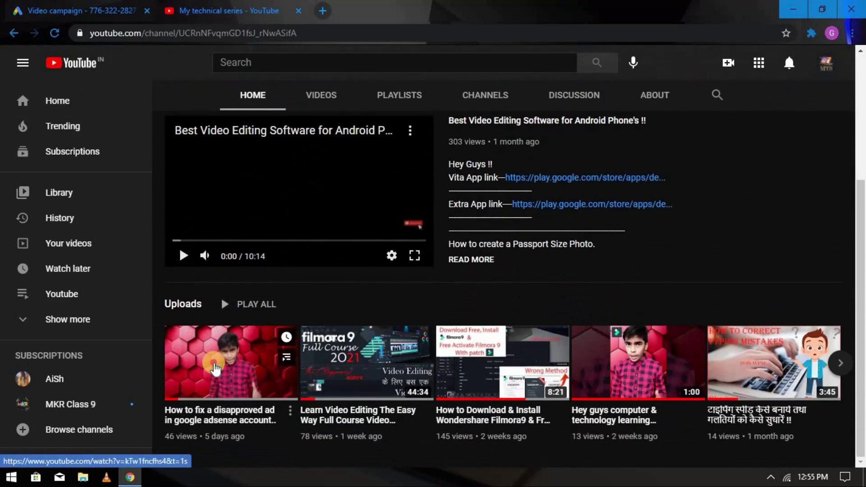
click(214, 366)
scroll(263, 306, down, 3)
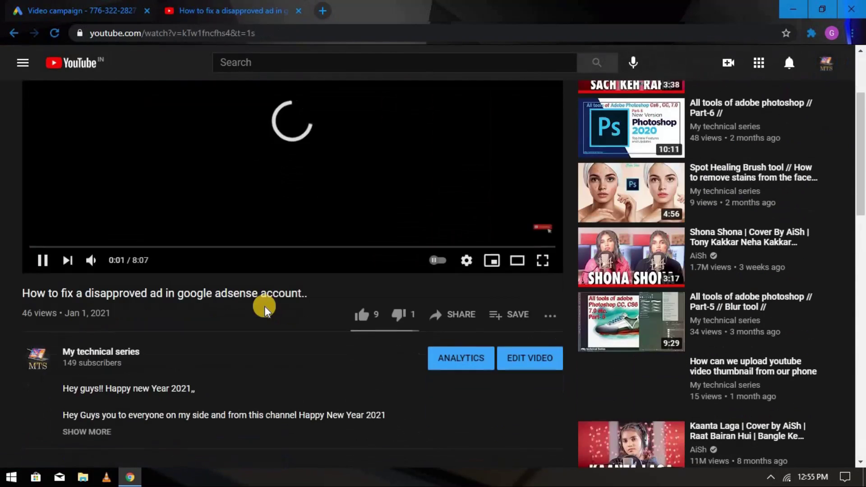
key(k)
scroll(377, 319, down, 1)
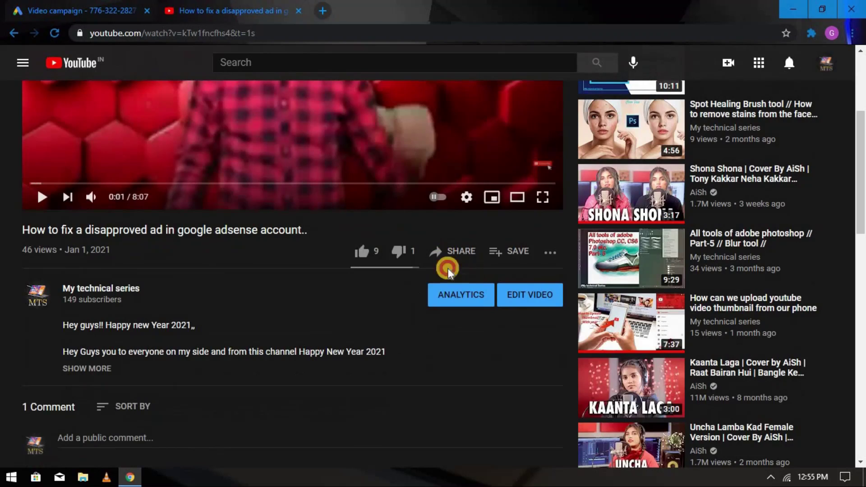
click(449, 255)
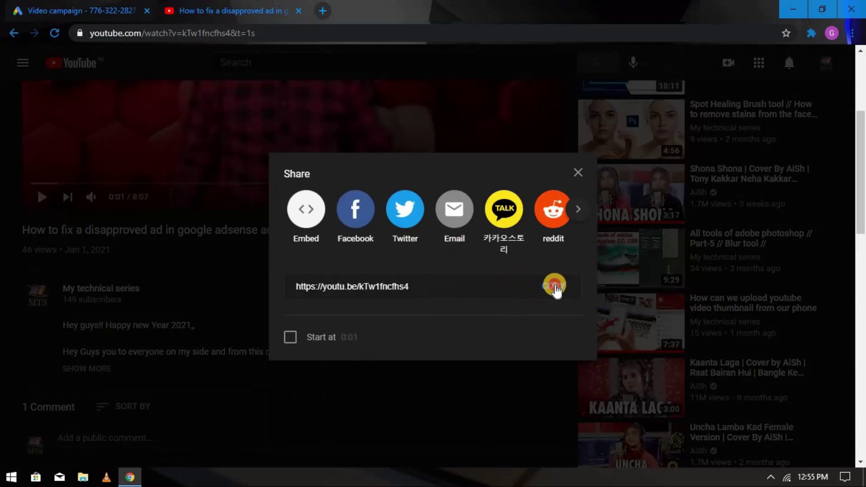
click(556, 288)
click(577, 172)
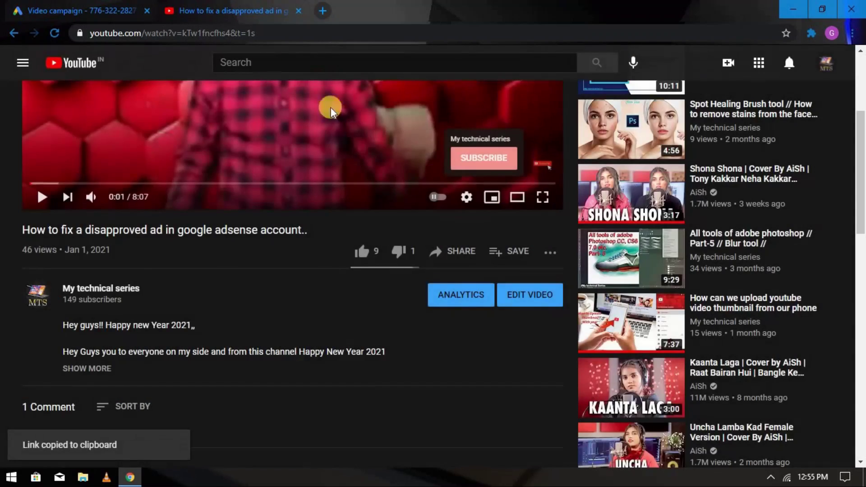
scroll(331, 107, up, 4)
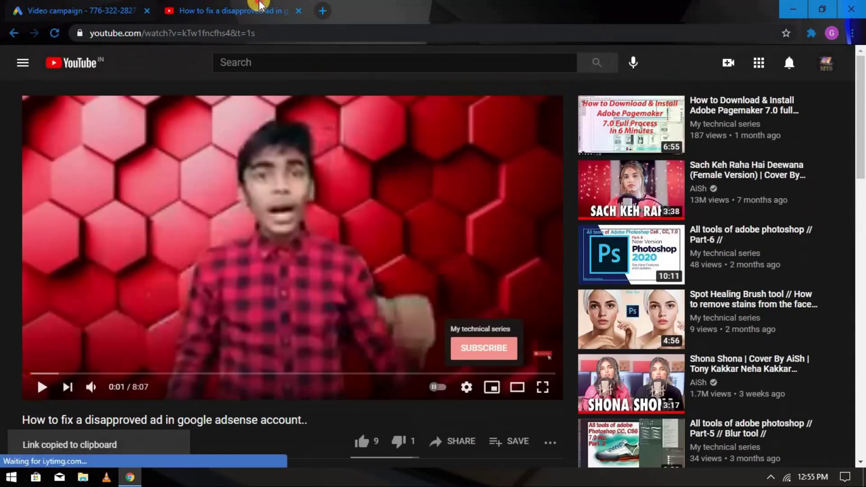
Close YouTube, return to the Google Ads campaign and paste the copied link as the ad's YouTube video.
click(296, 10)
right_click(130, 193)
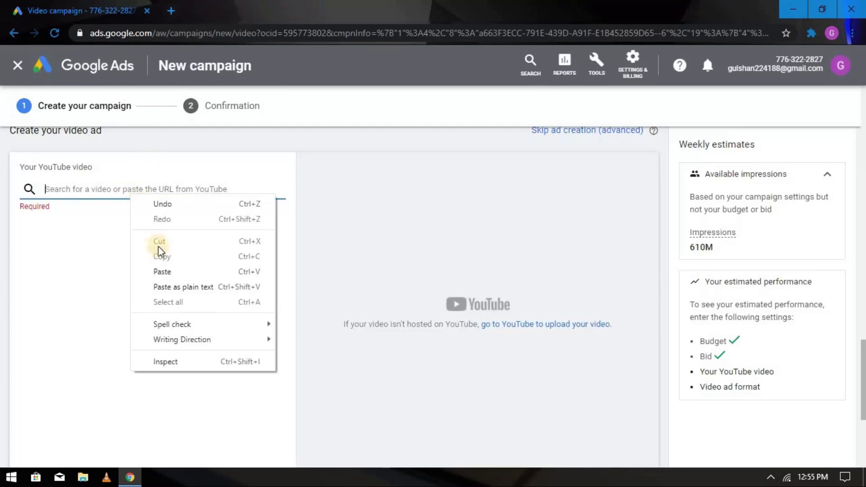
click(163, 272)
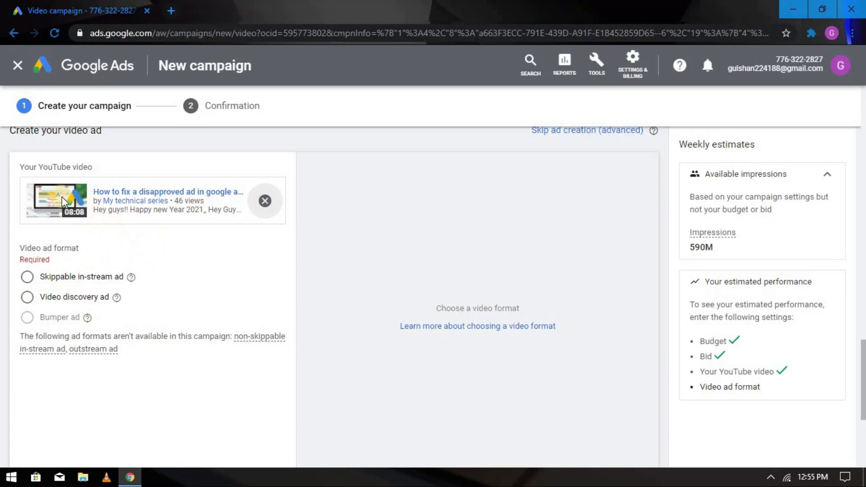
Compare the Skippable in-stream and Video discovery ad formats with their previews and choose Video discovery ad.
click(44, 297)
click(42, 276)
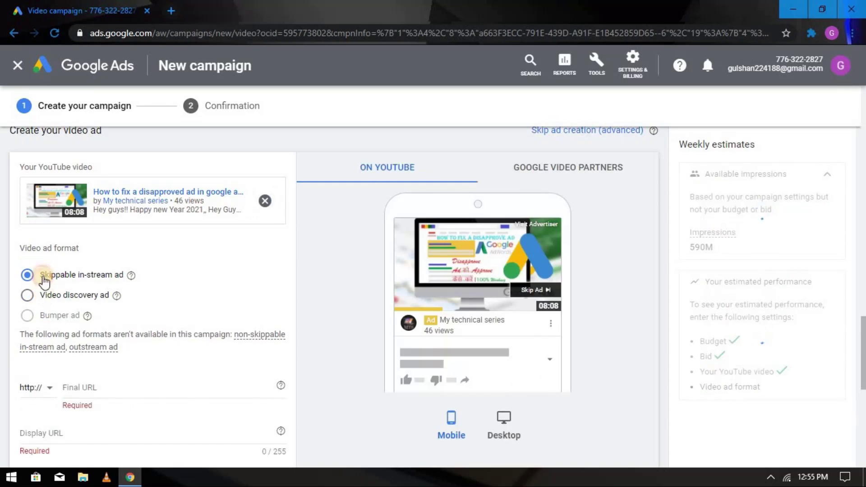
click(45, 277)
scroll(86, 221, down, 1)
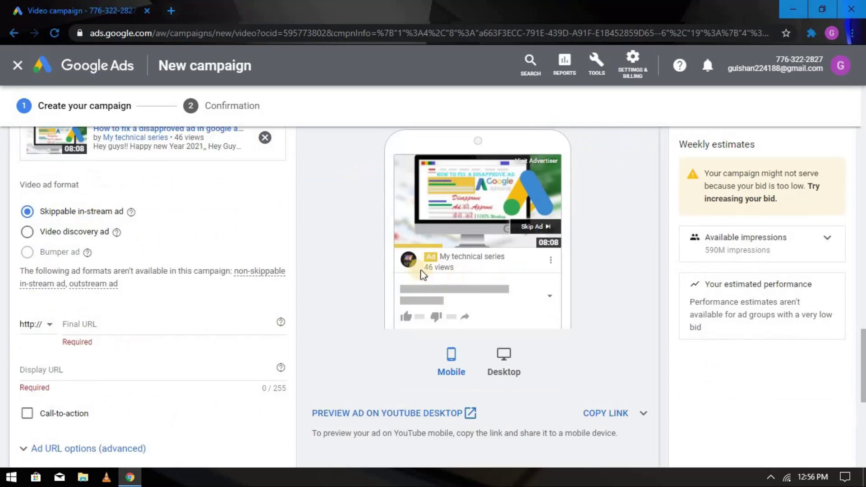
scroll(413, 285, up, 2)
scroll(415, 277, down, 2)
click(46, 238)
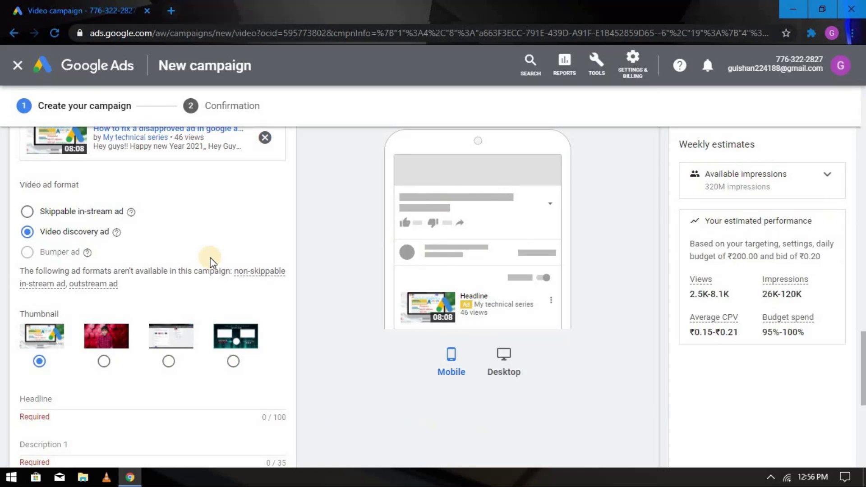
scroll(209, 257, down, 1)
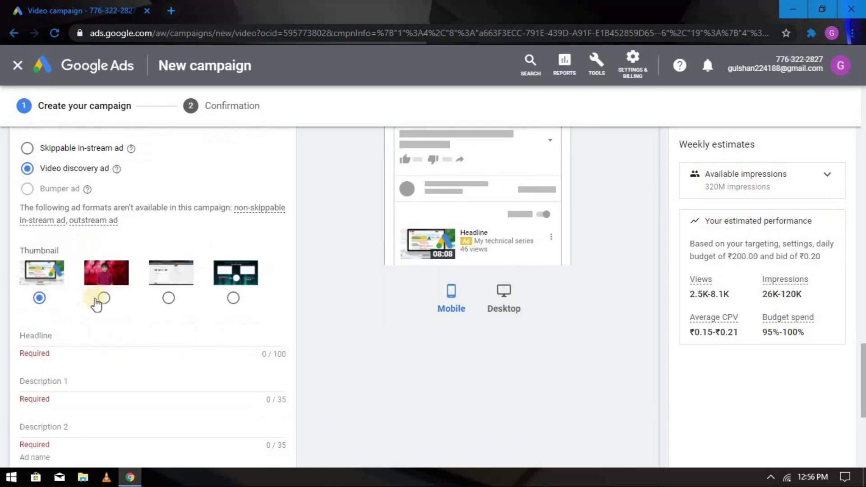